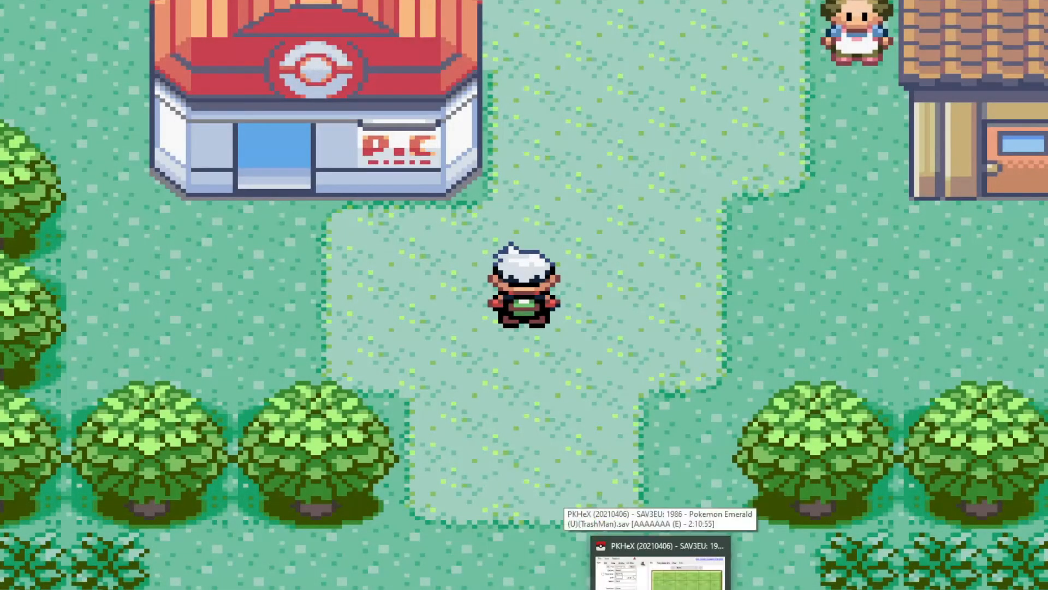
- Bring the PKHeX window with the Emerald save back in front of the emulator
click(659, 565)
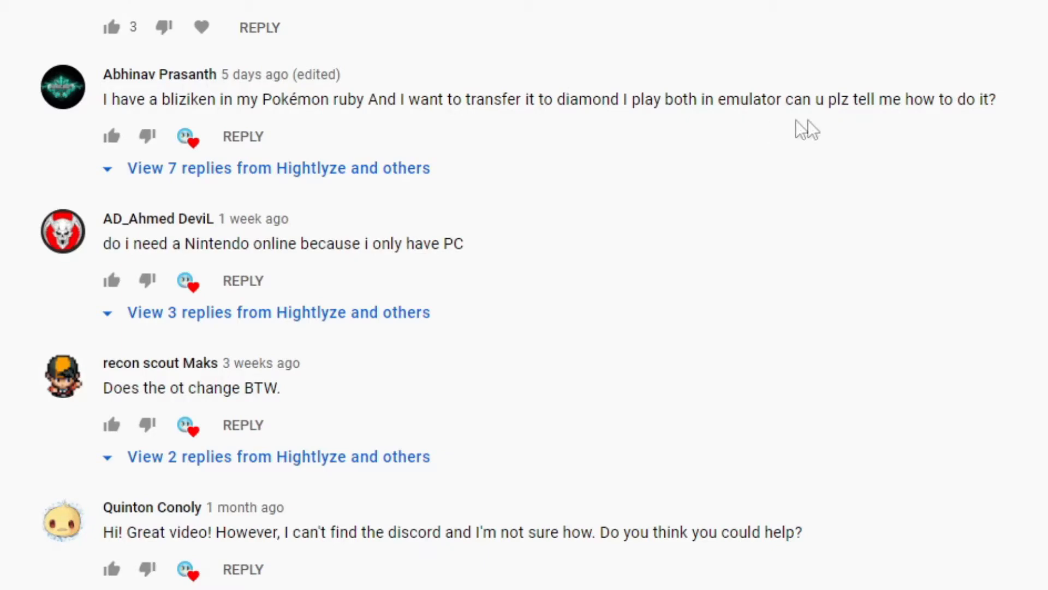
- Expand the 7 replies under the Blaziken Ruby-to-Diamond transfer comment
click(323, 169)
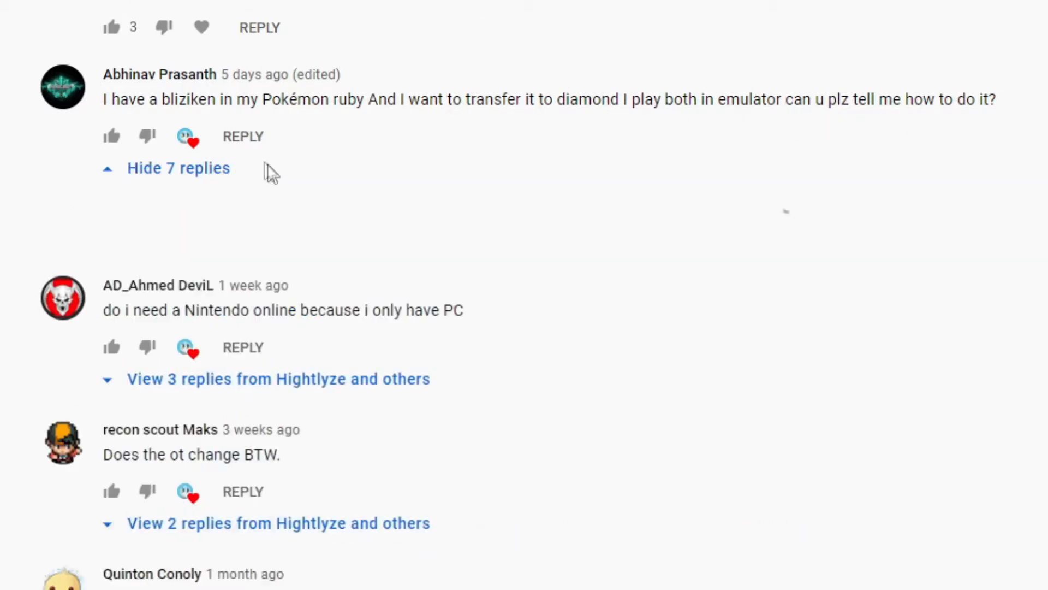
scroll(489, 170, down, 5)
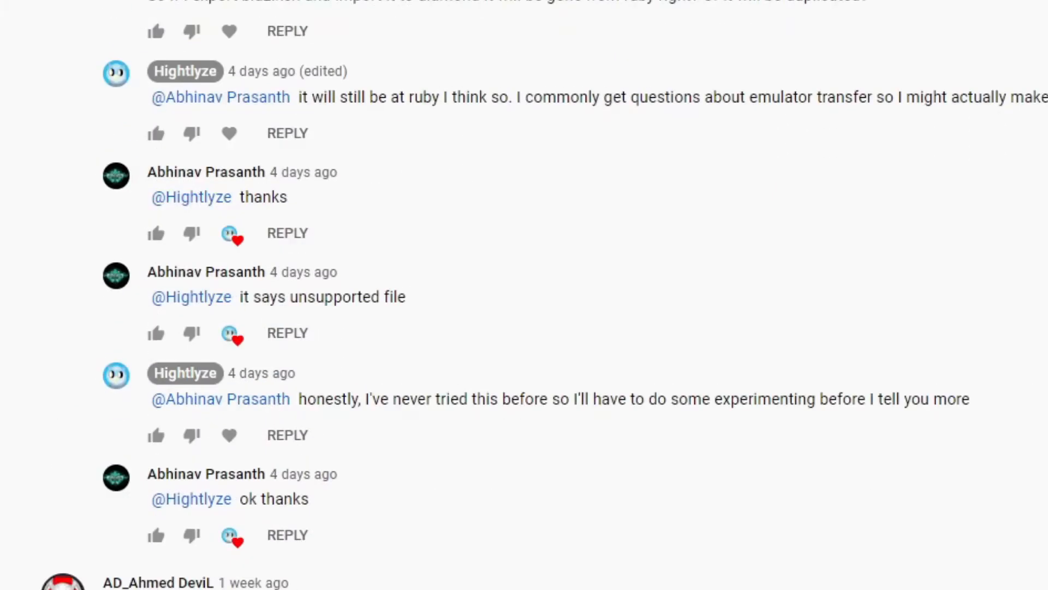
scroll(271, 147, up, 2)
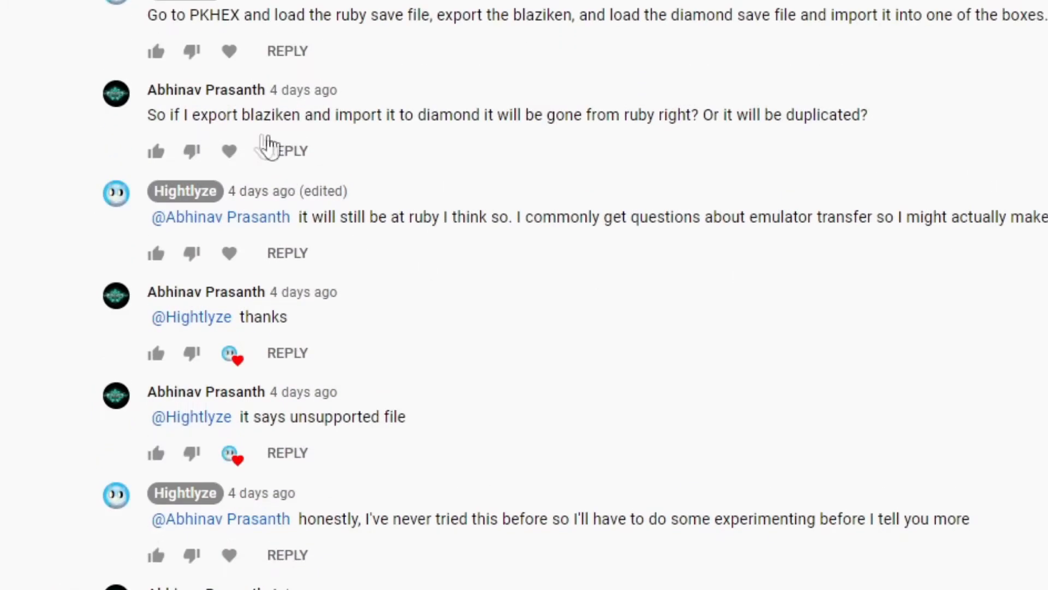
scroll(402, 155, down, 5)
scroll(936, 329, down, 3)
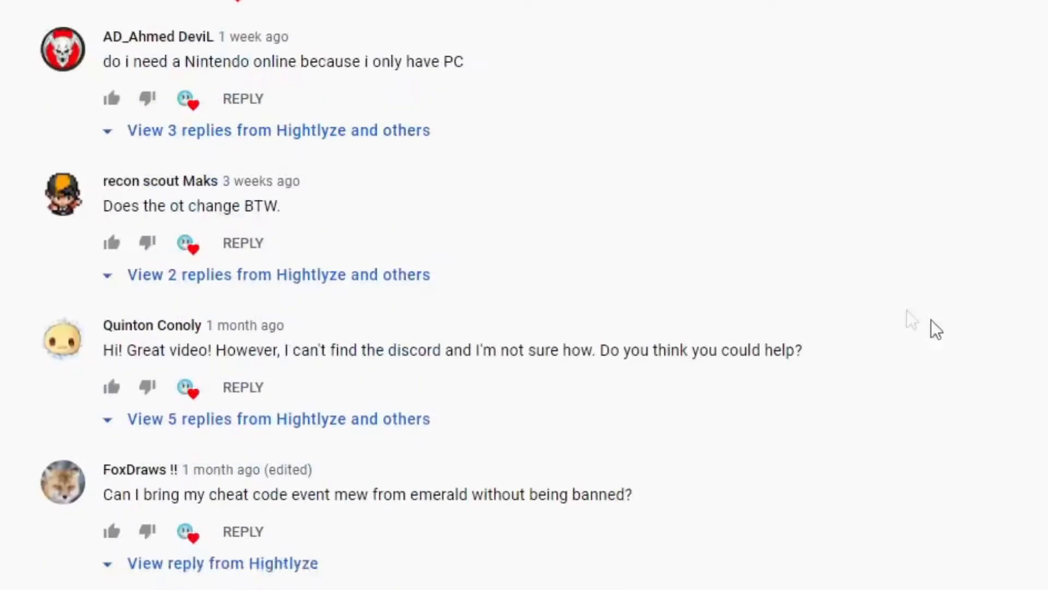
scroll(524, 295, up, 4)
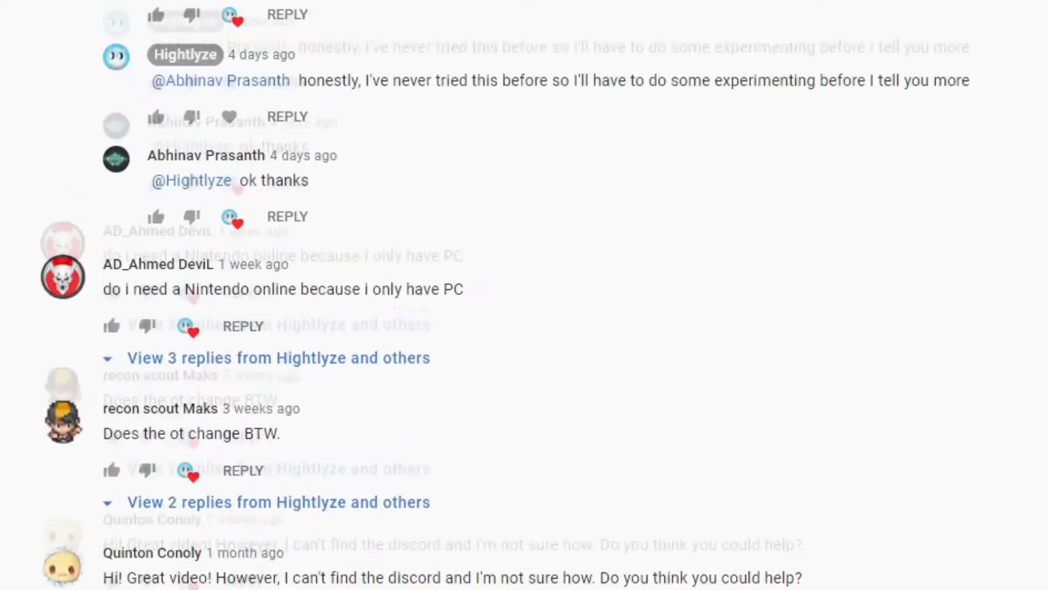
scroll(524, 295, up, 2)
scroll(524, 296, down, 5)
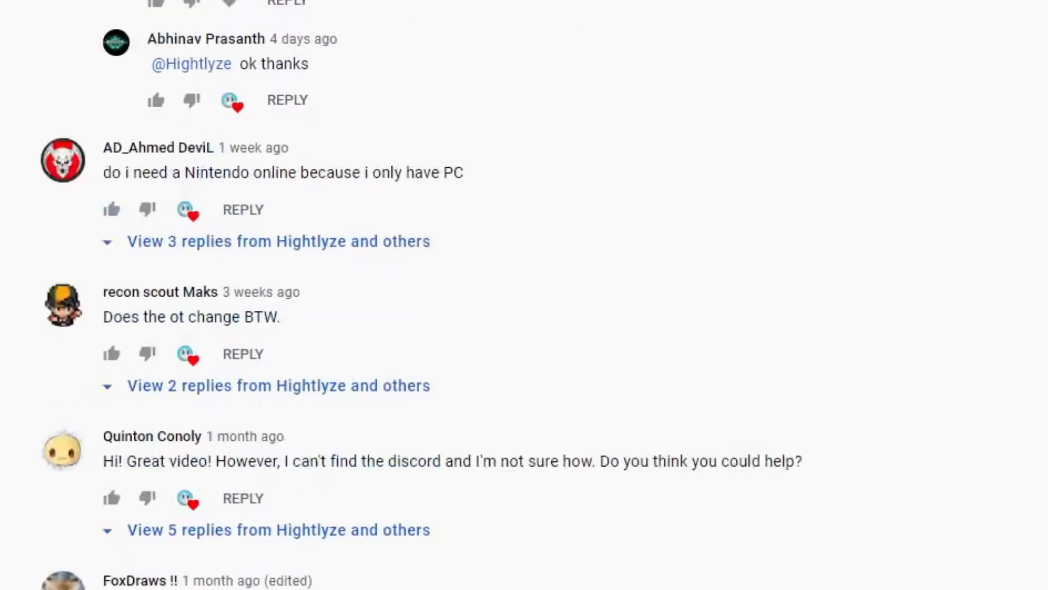
scroll(995, 283, up, 2)
scroll(996, 298, up, 3)
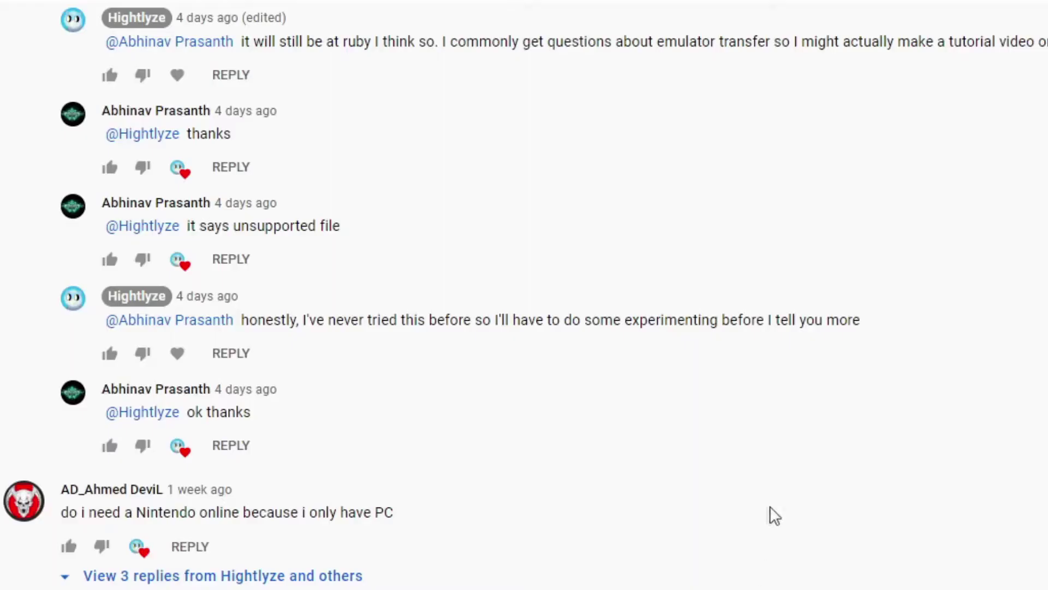
scroll(770, 506, down, 2)
scroll(753, 513, down, 2)
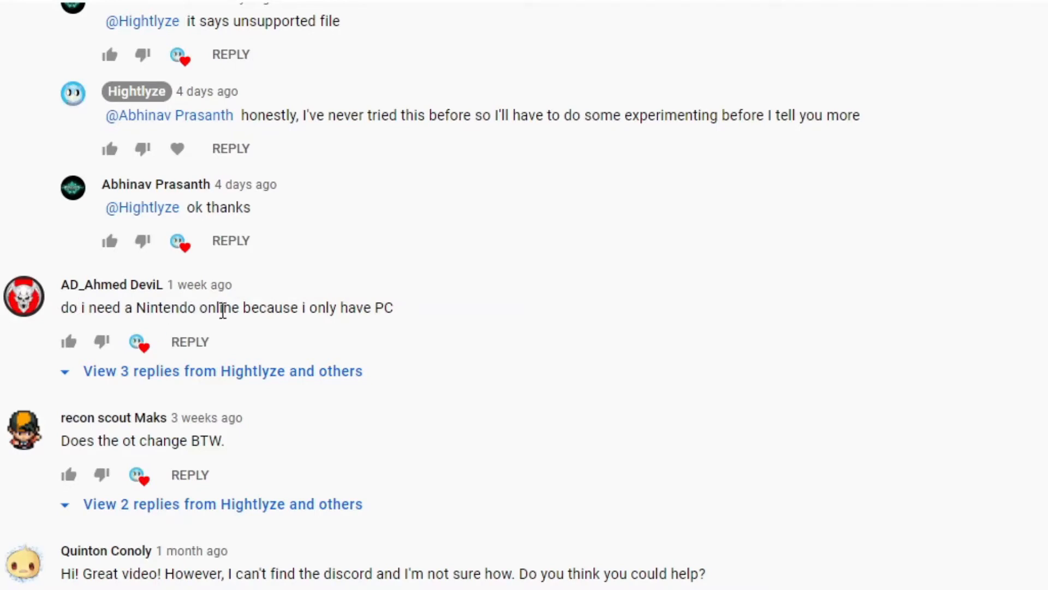
- Expand the replies under the Nintendo Online and Sword and Shield roms questions
click(262, 370)
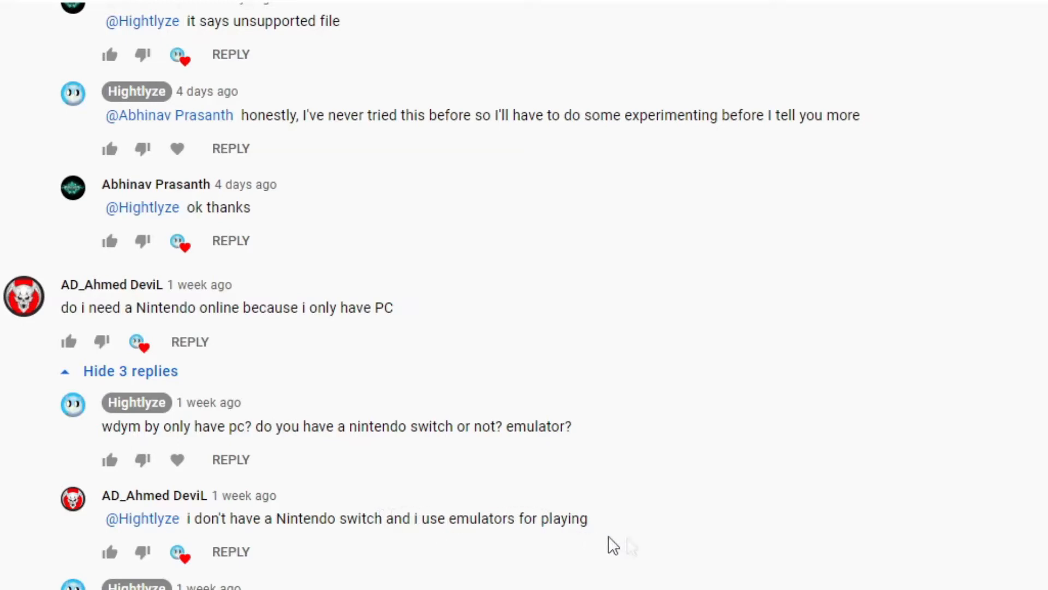
scroll(524, 328, down, 4)
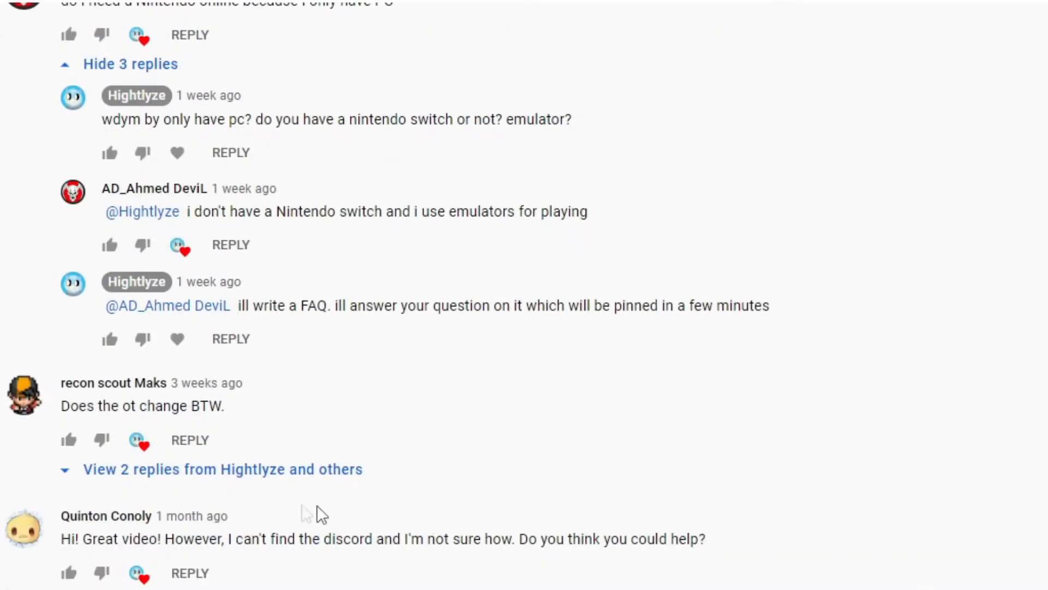
scroll(524, 328, down, 3)
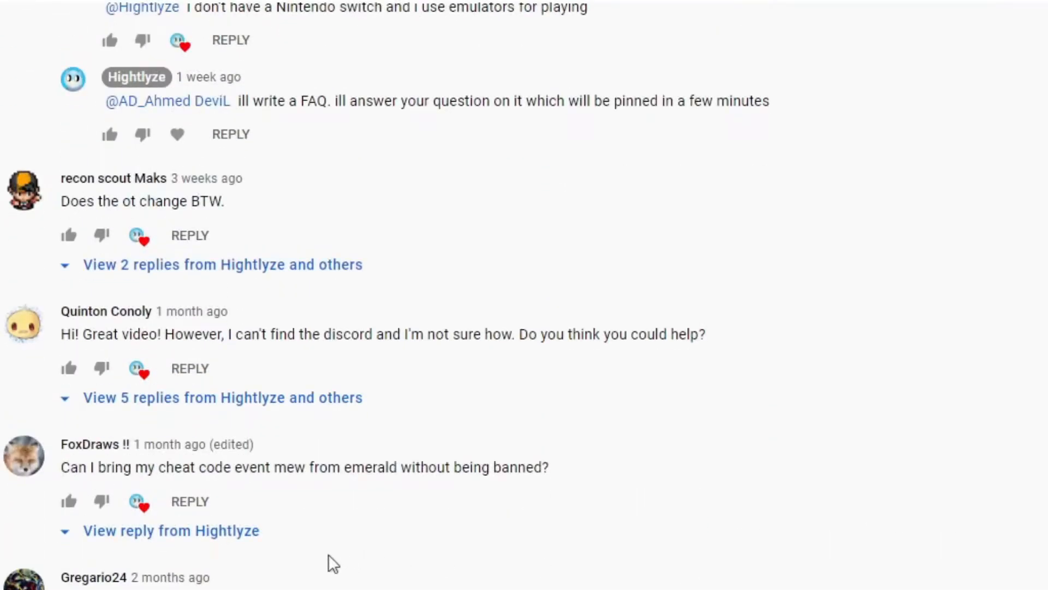
scroll(524, 327, down, 2)
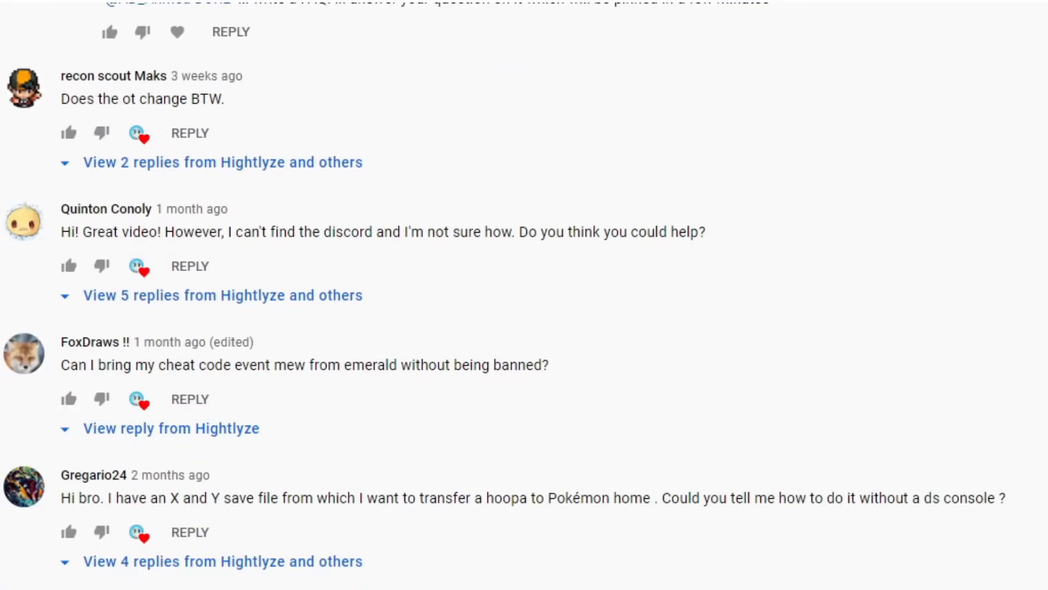
scroll(524, 328, down, 2)
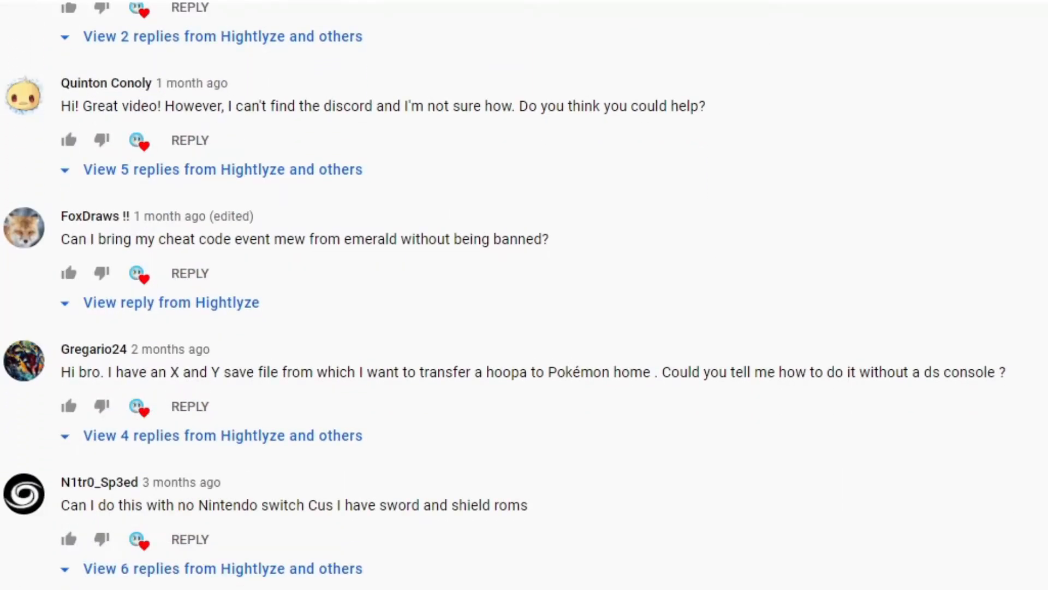
click(294, 569)
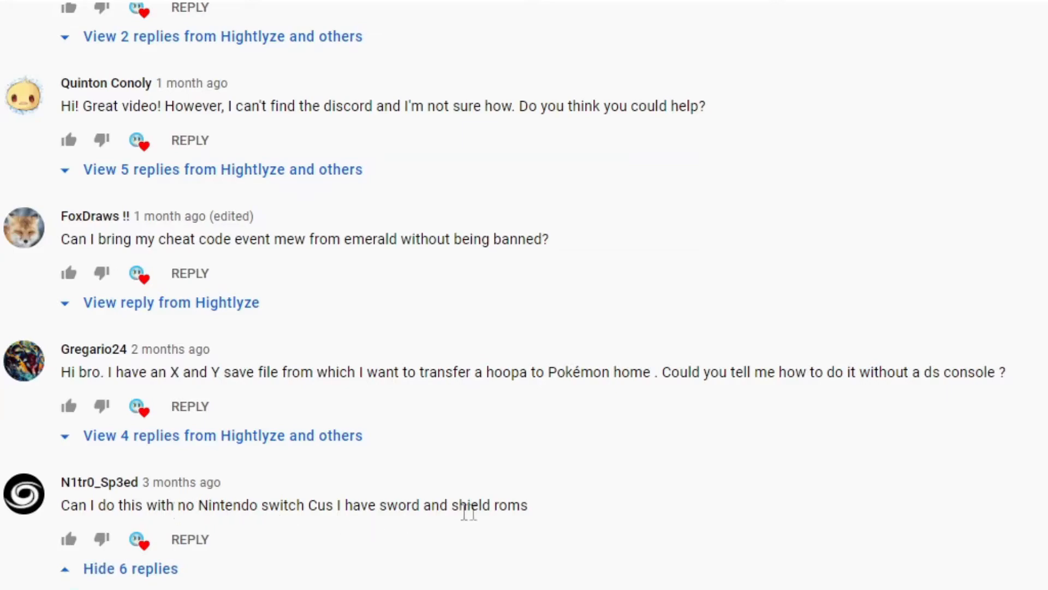
scroll(524, 328, down, 3)
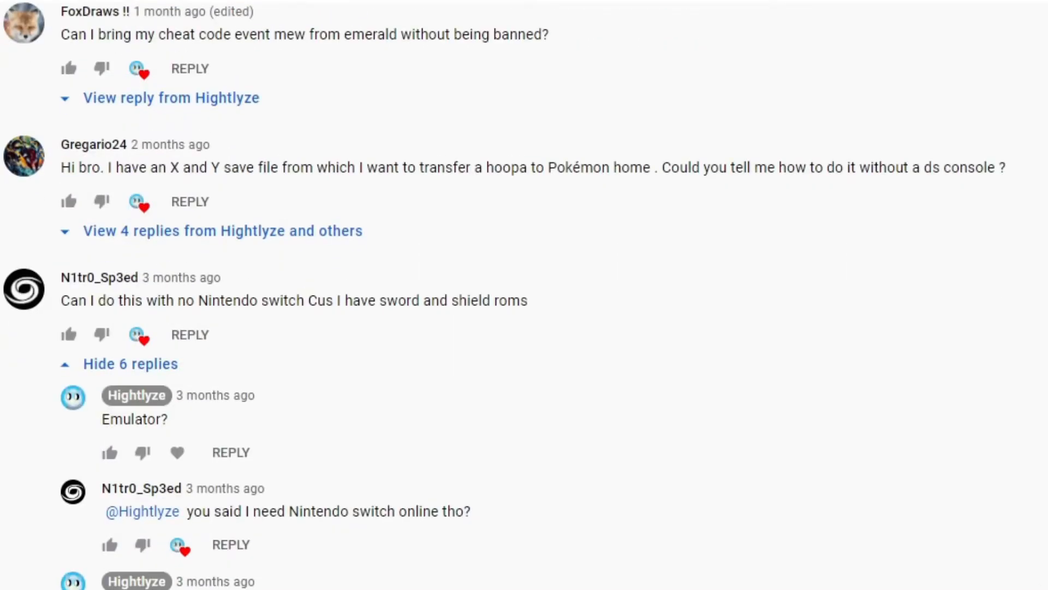
scroll(524, 327, down, 5)
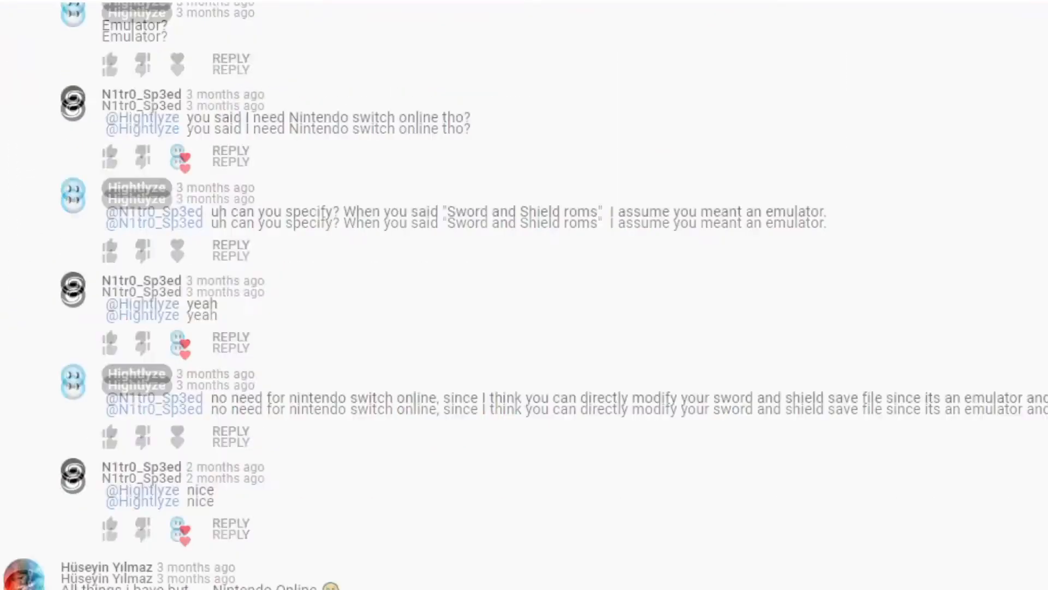
scroll(525, 328, down, 5)
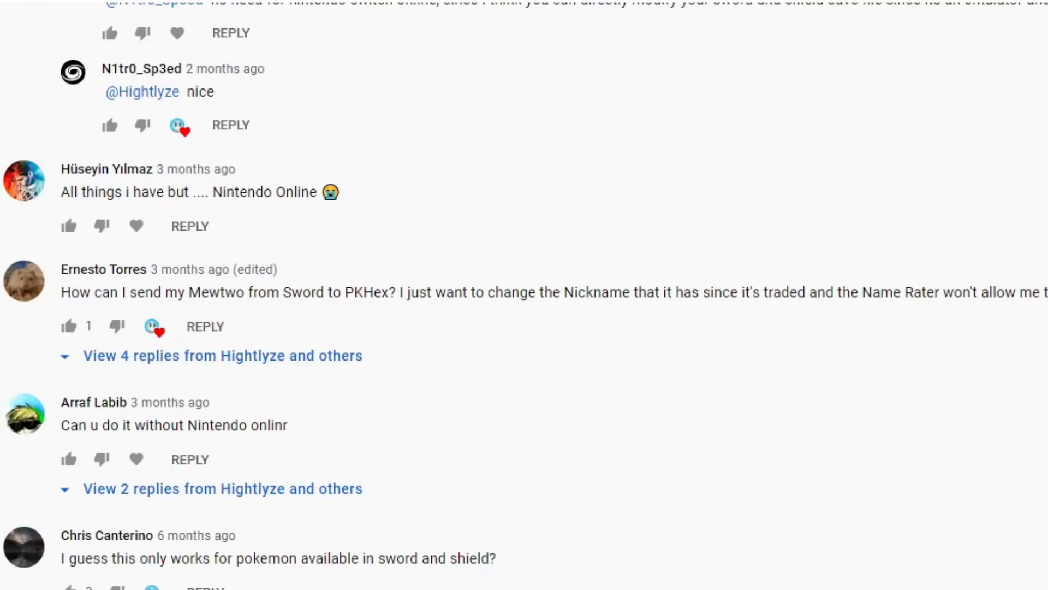
scroll(524, 328, up, 3)
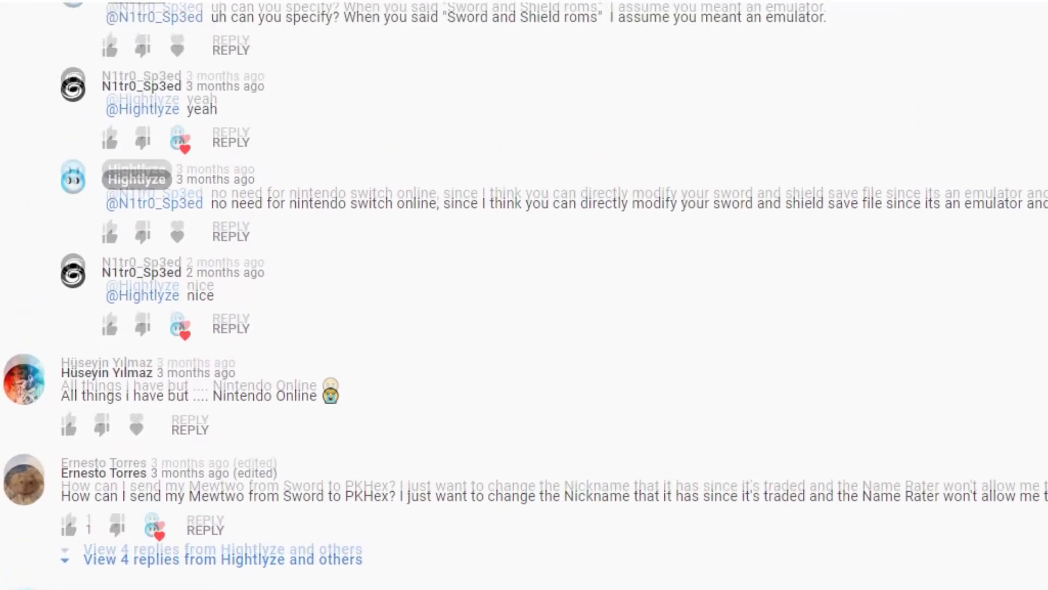
scroll(524, 327, up, 3)
scroll(524, 328, up, 3)
scroll(524, 328, up, 3)
scroll(524, 327, up, 3)
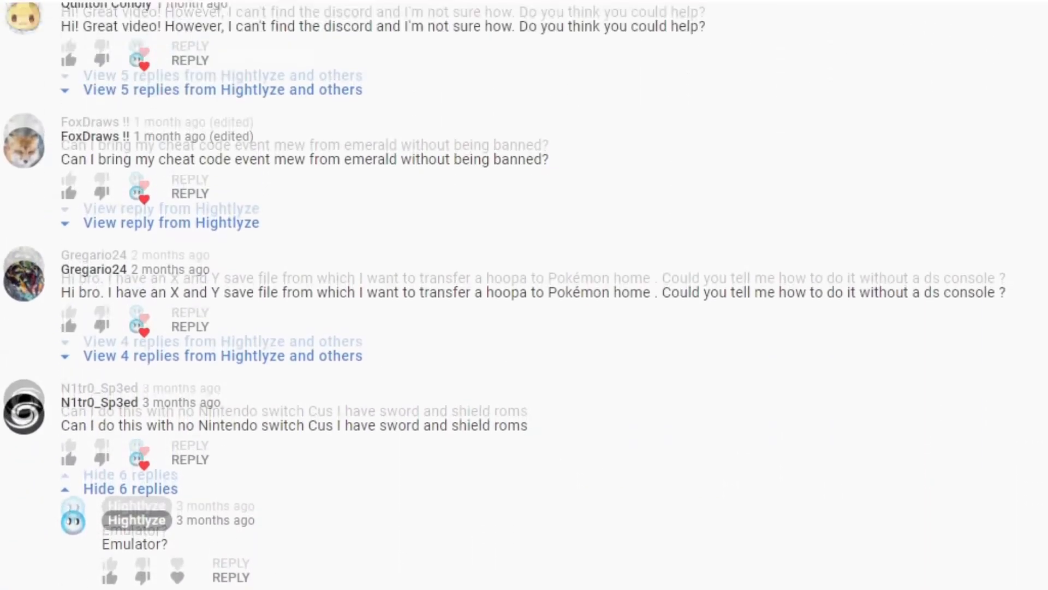
scroll(860, 501, up, 3)
scroll(860, 501, up, 3)
scroll(860, 500, up, 3)
scroll(1023, 451, up, 3)
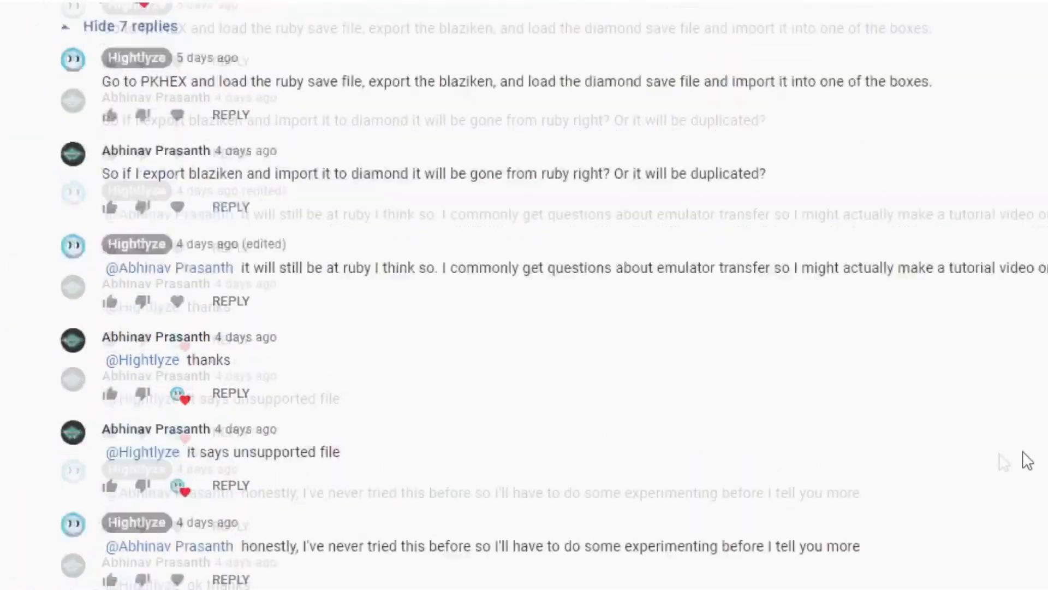
scroll(1028, 462, up, 5)
scroll(1027, 461, up, 5)
scroll(908, 514, up, 3)
scroll(908, 513, up, 3)
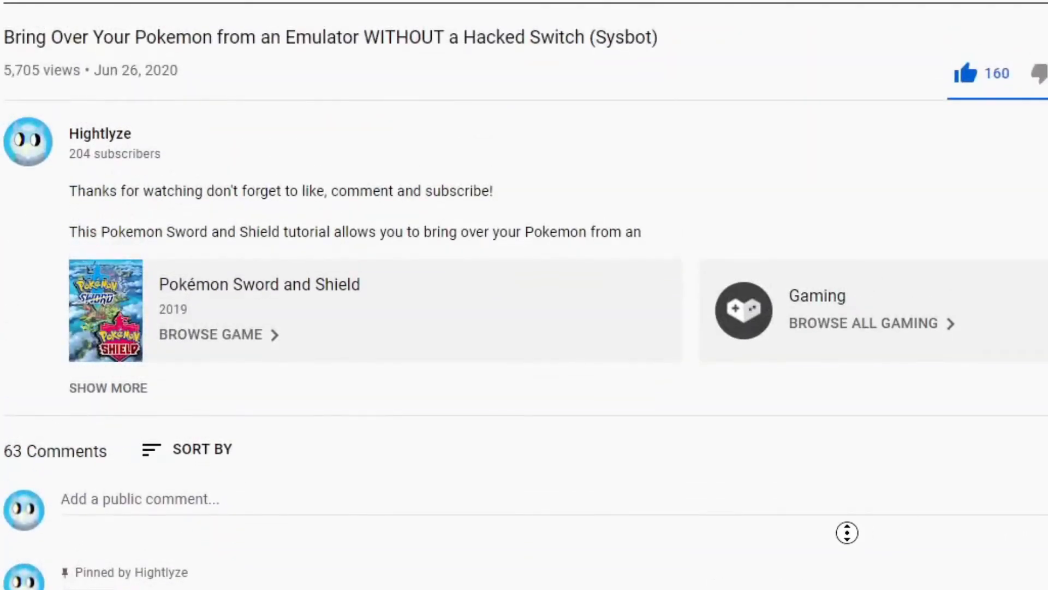
scroll(847, 533, up, 4)
scroll(803, 418, up, 5)
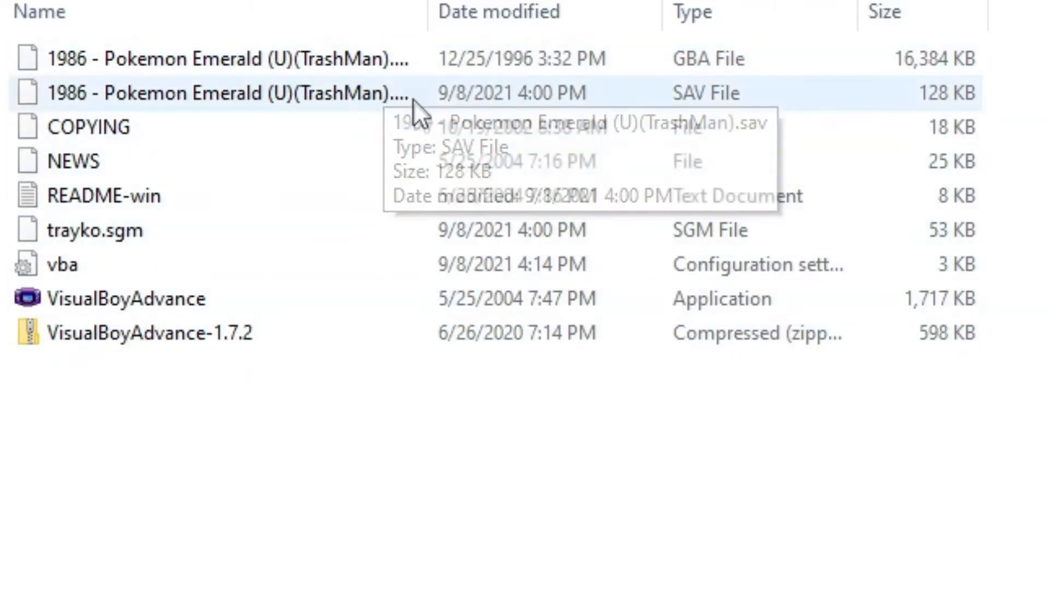
- Select the Pokemon Emerald .sav file to load it into PKHeX
click(398, 93)
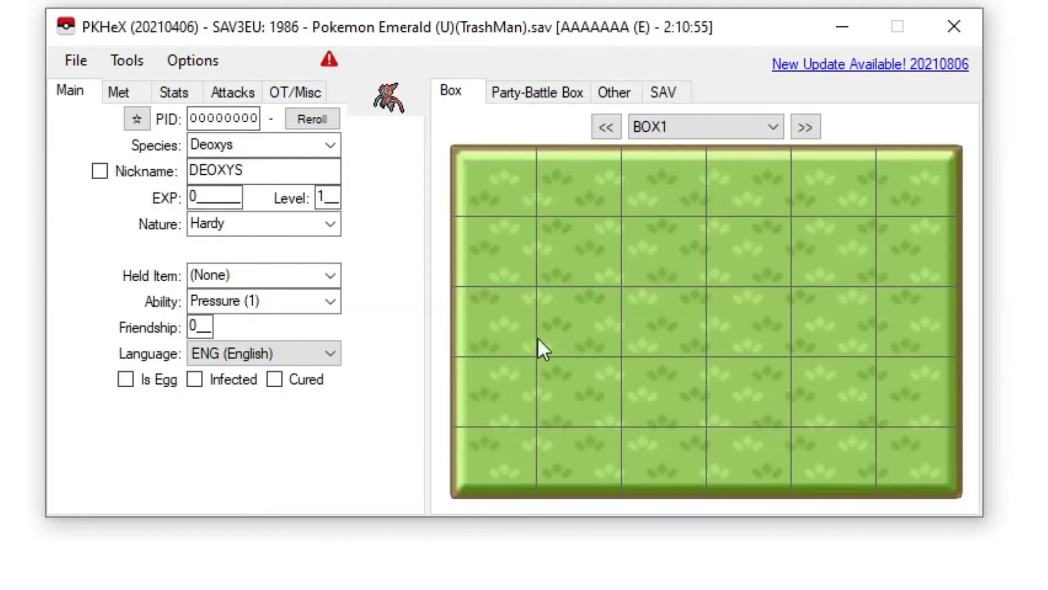
- View the Emerald party and load its Treecko into the editor
click(663, 93)
click(619, 93)
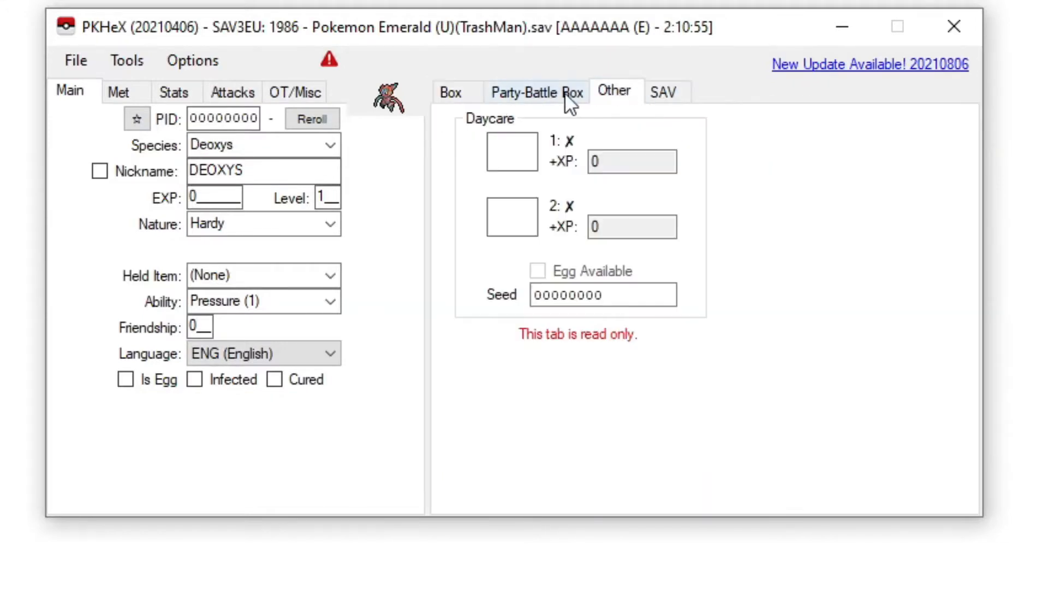
click(537, 92)
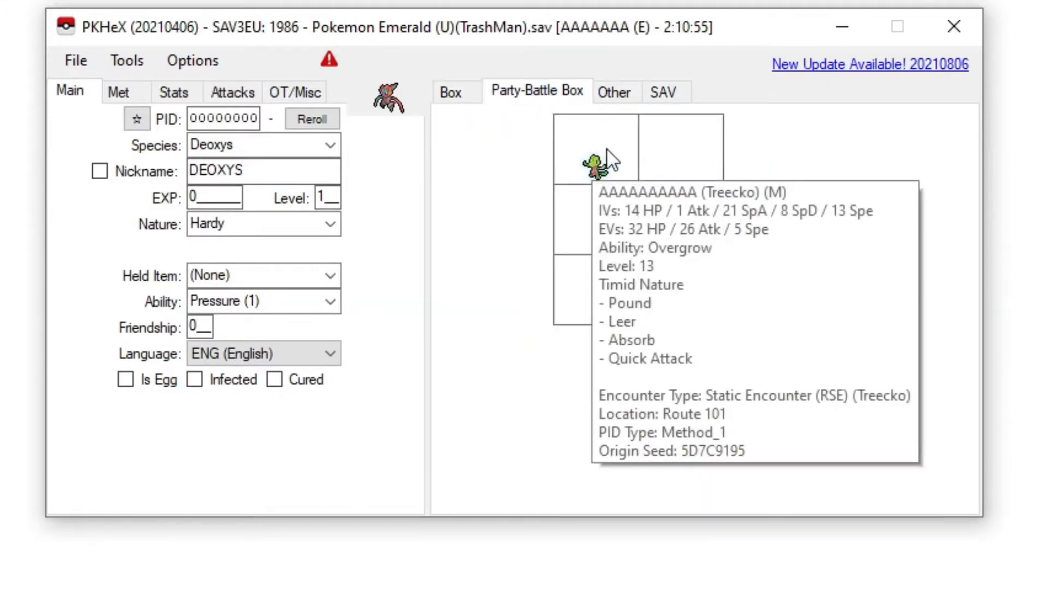
right_click(593, 162)
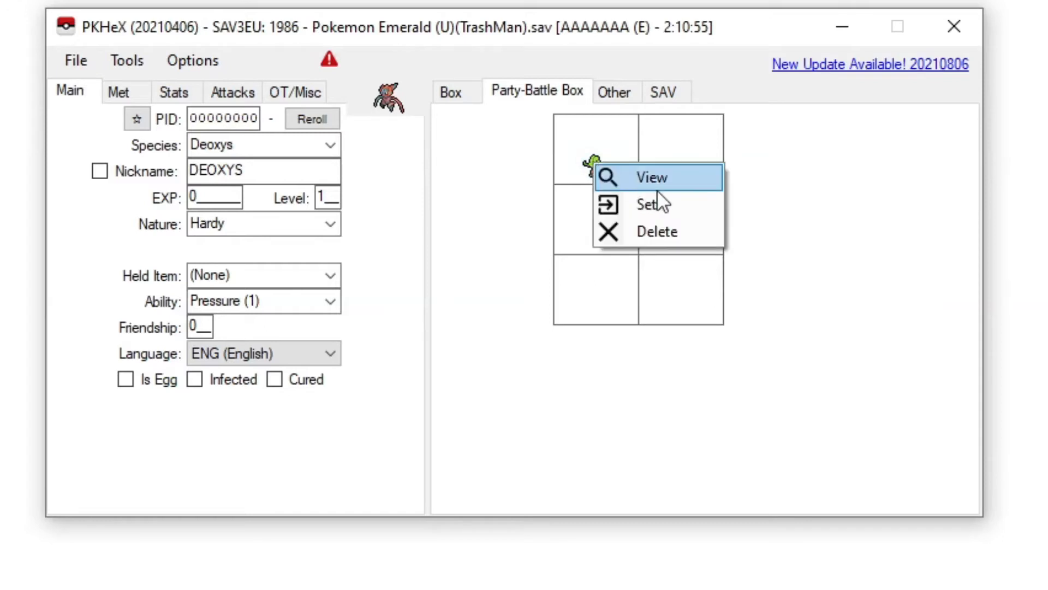
click(653, 178)
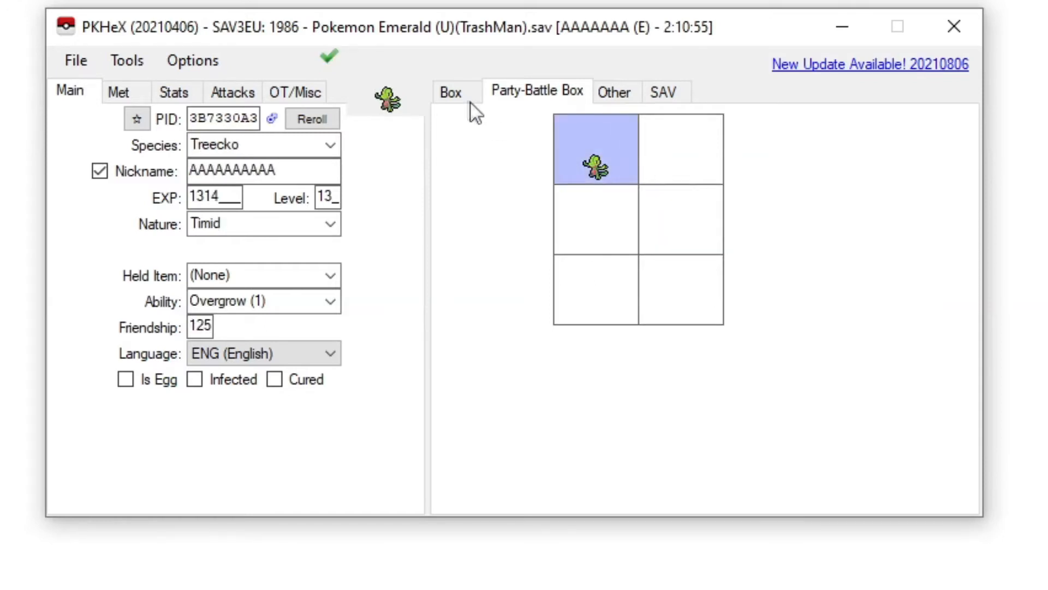
click(451, 91)
- Save Treecko as decrypted PKM file '252 - AAAAAAAAAA - 1E6A3B7330A3'
click(77, 60)
click(76, 61)
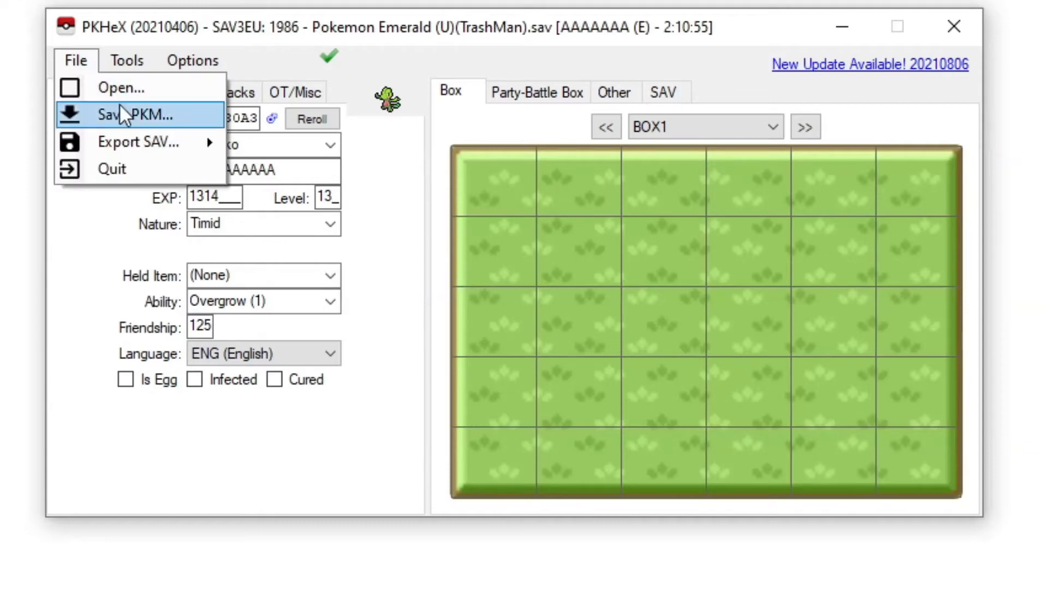
click(255, 60)
click(75, 60)
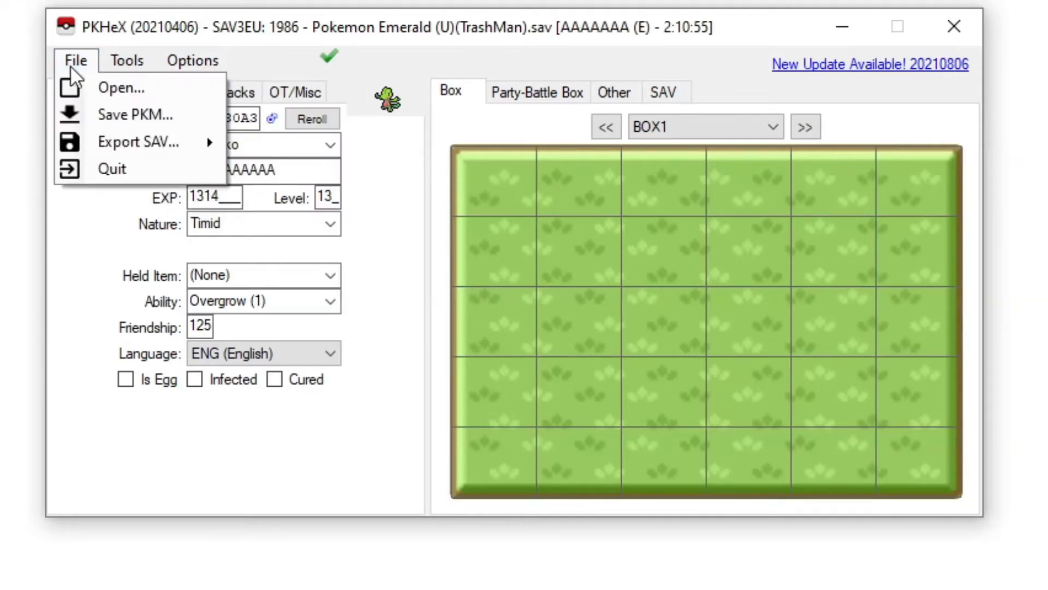
click(131, 110)
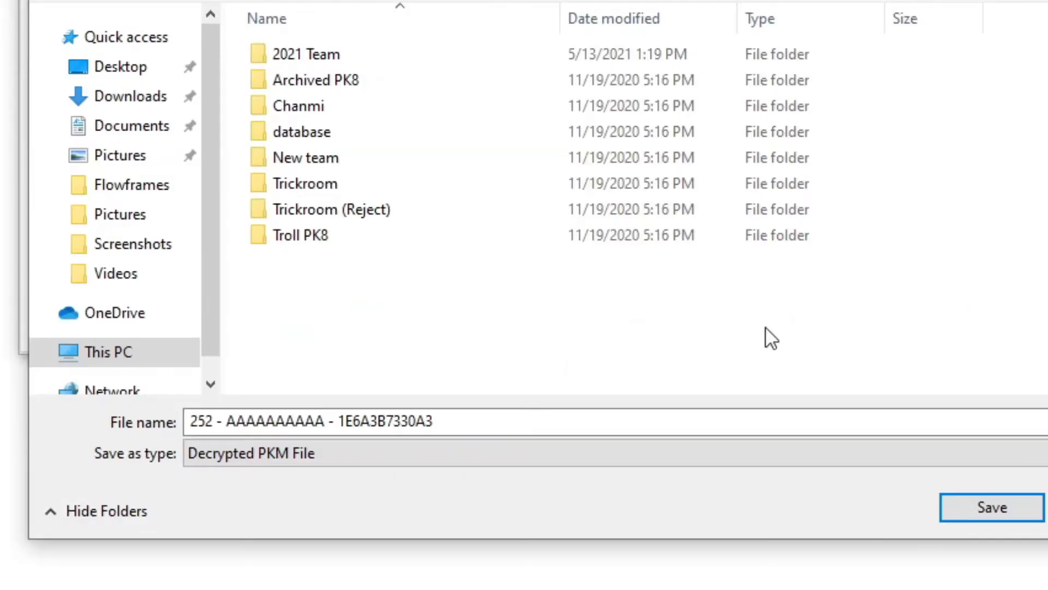
click(991, 507)
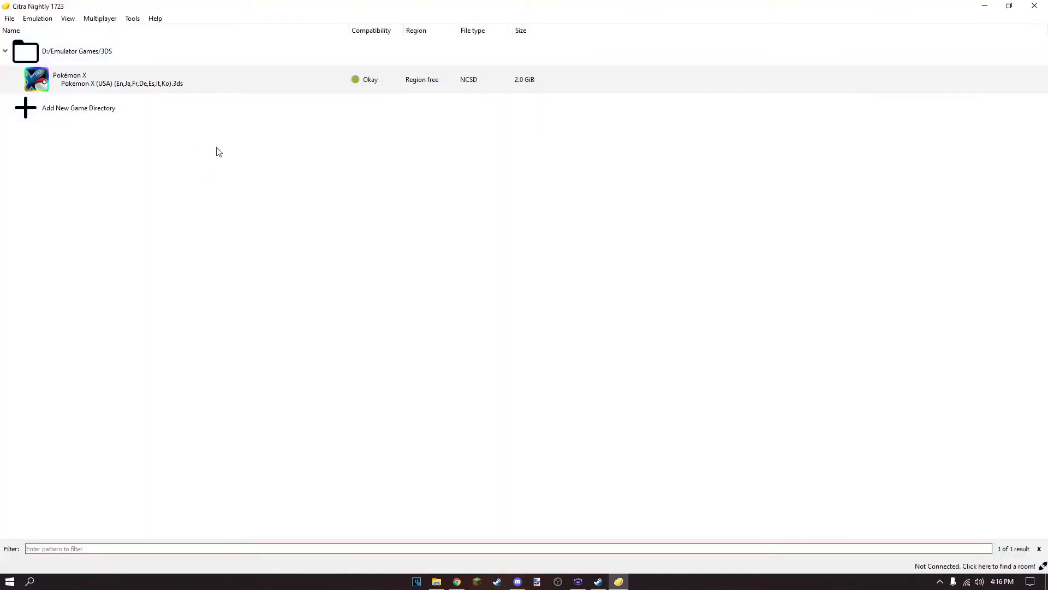
- Open Pokémon X's save data location from the Citra game list
right_click(199, 79)
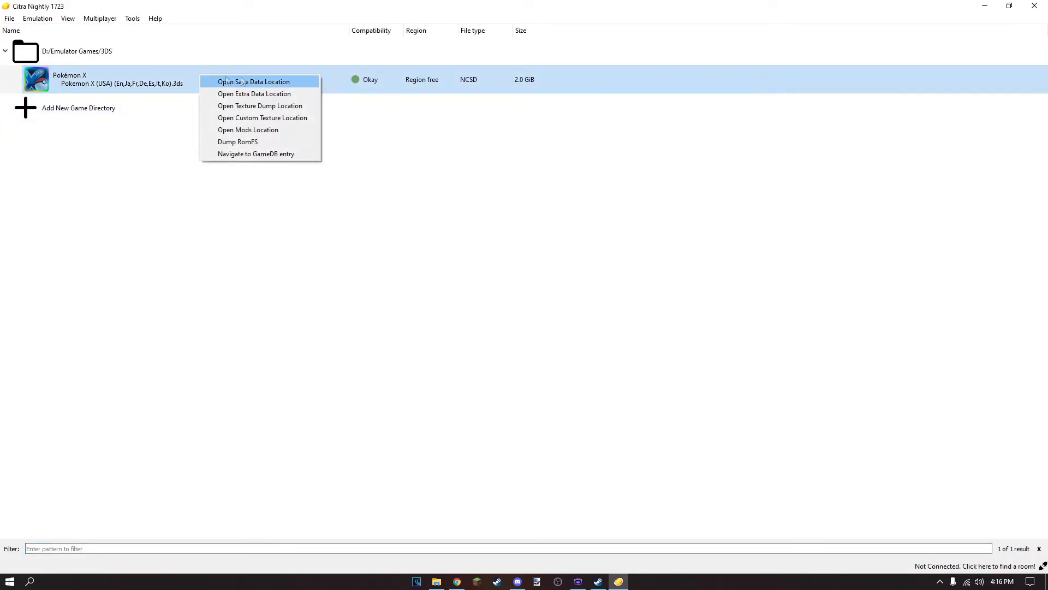
click(294, 79)
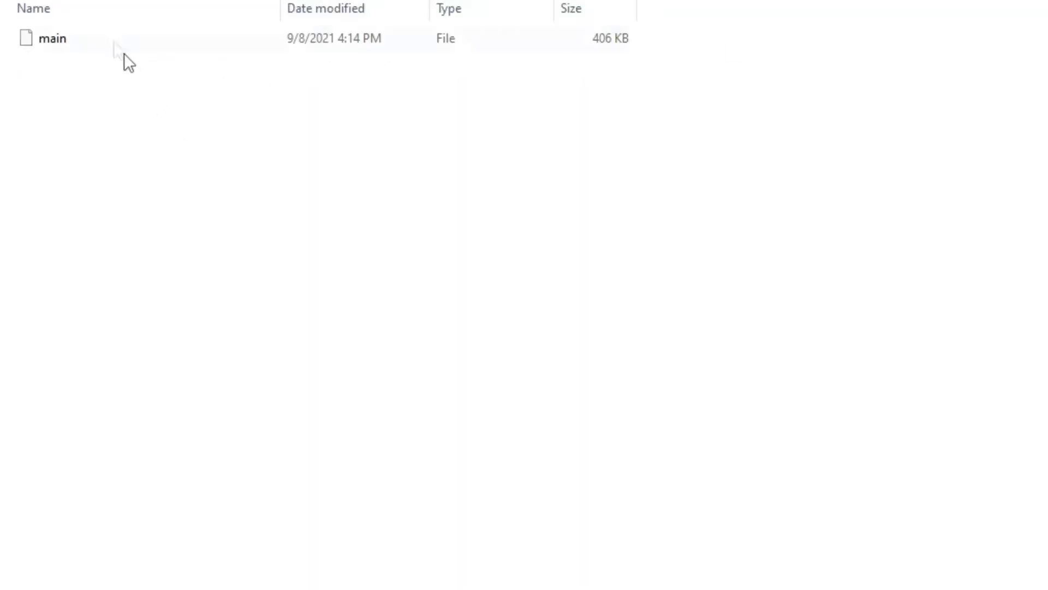
- Drop the Pokémon X main save into PKHeX and show its party holding Froakie
drag(53, 39, 162, 70)
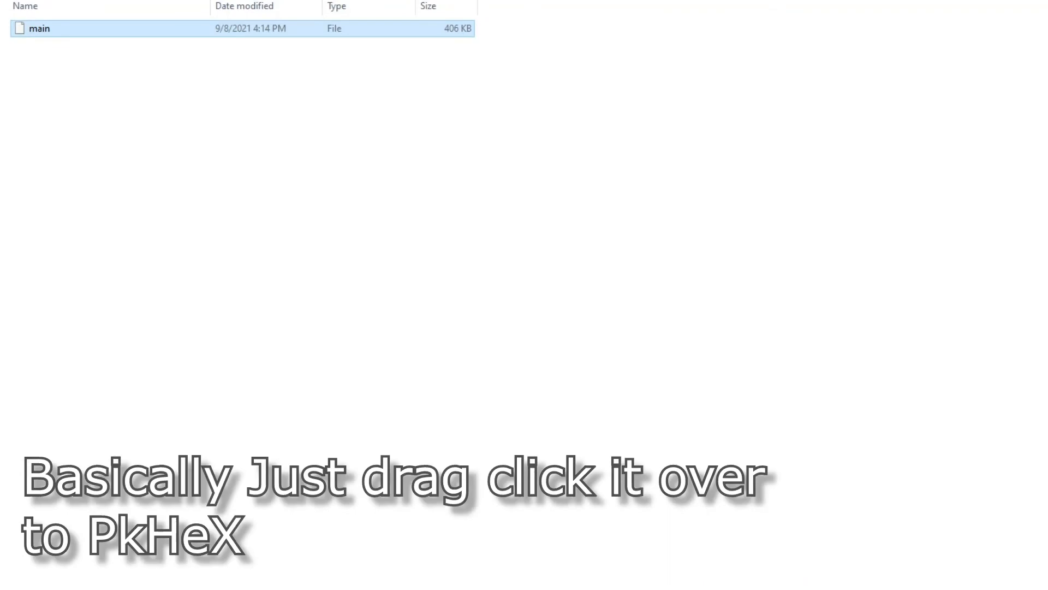
mouse_move(162, 70)
mouse_down()
mouse_move(601, 332)
mouse_move(596, 324)
mouse_up()
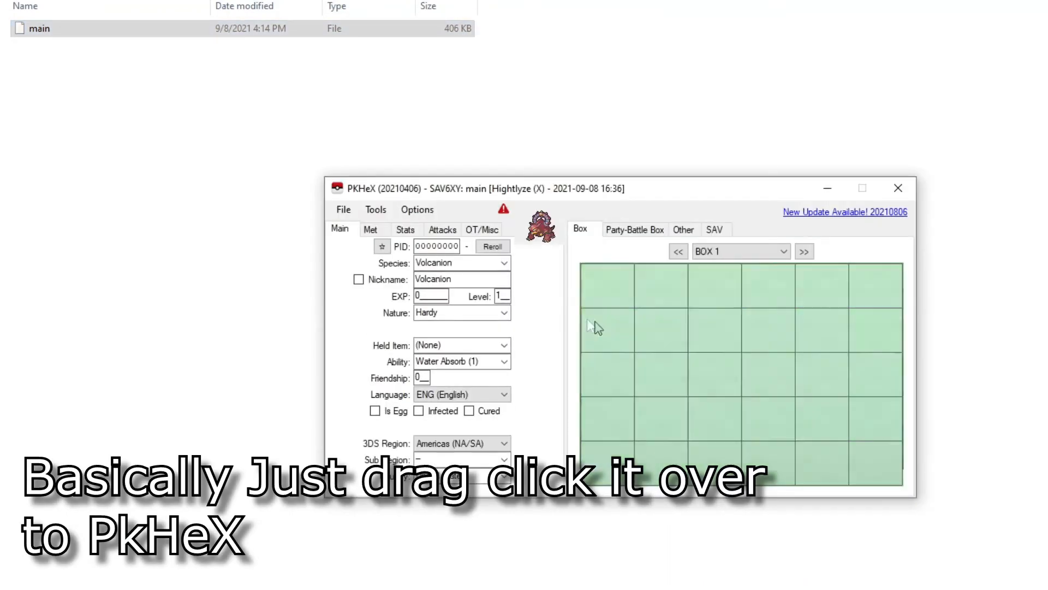
click(712, 234)
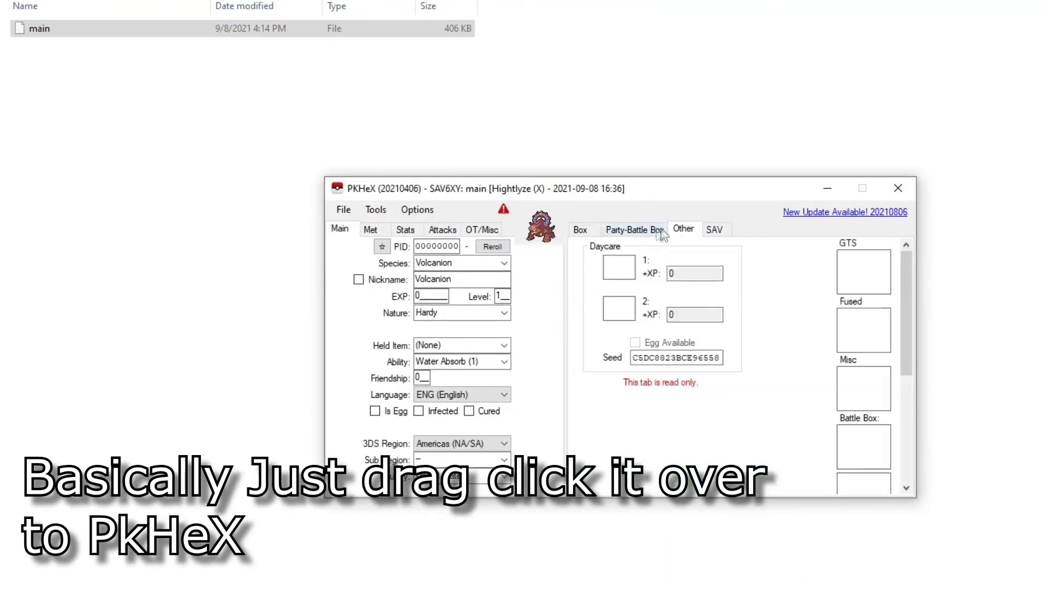
click(635, 230)
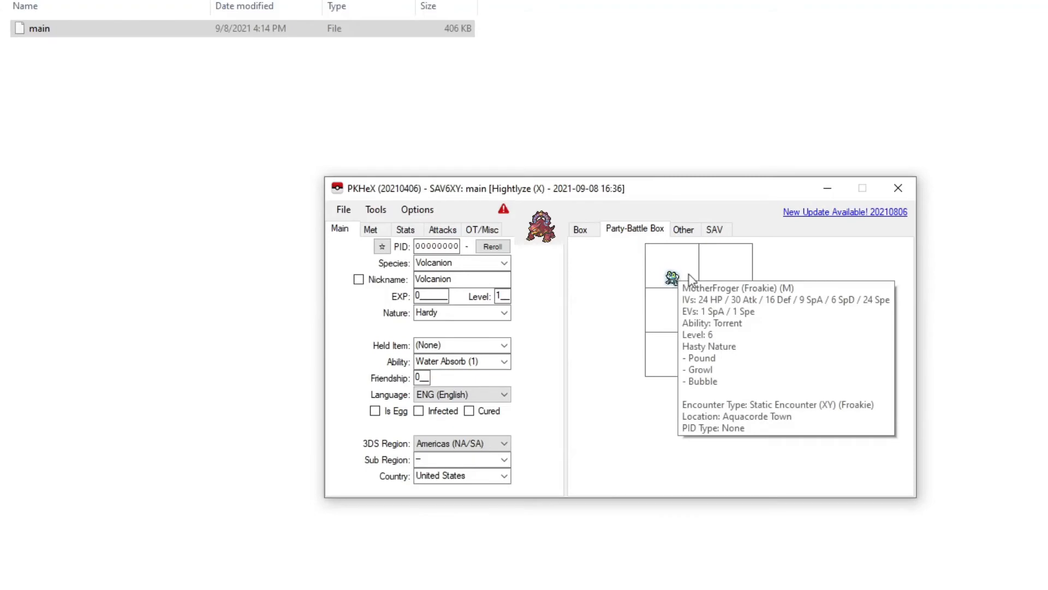
click(343, 210)
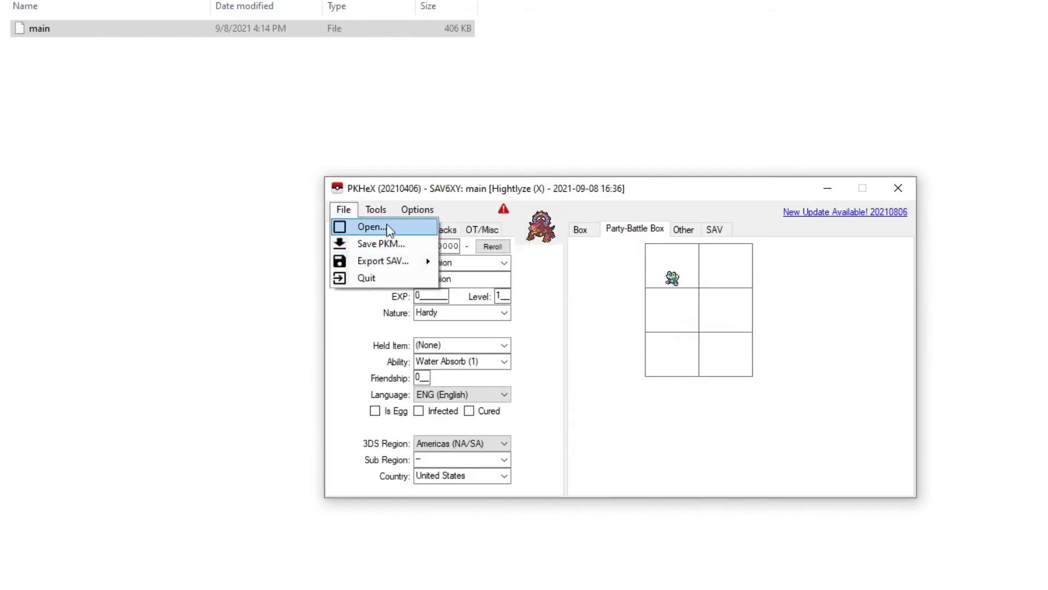
- Load the exported Treecko file 252 - AAAAAAAAAA - 1E6A3B7330A3.pk3 into the editor
click(372, 226)
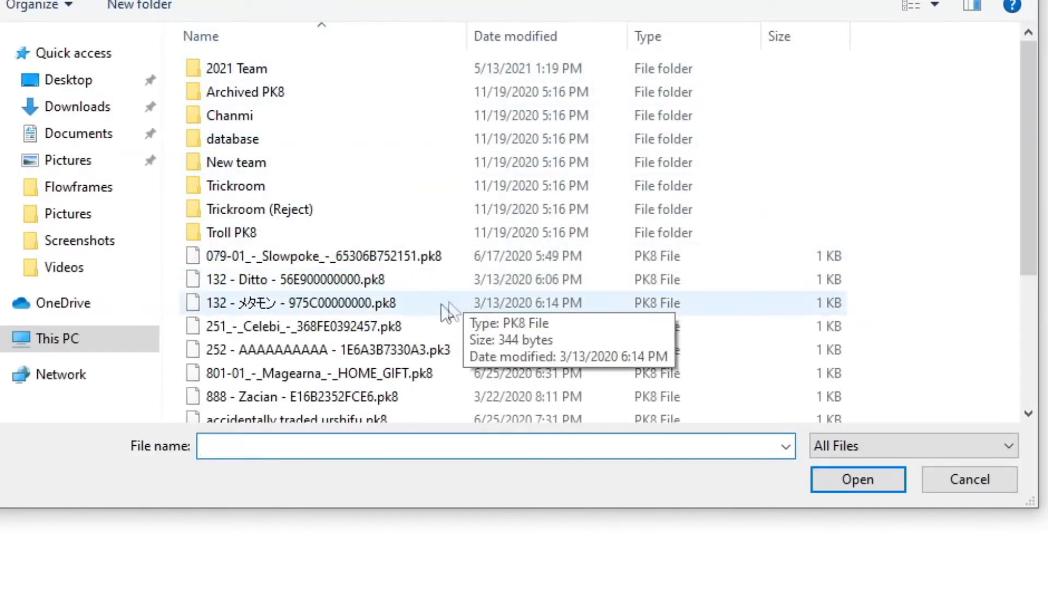
scroll(428, 279, down, 3)
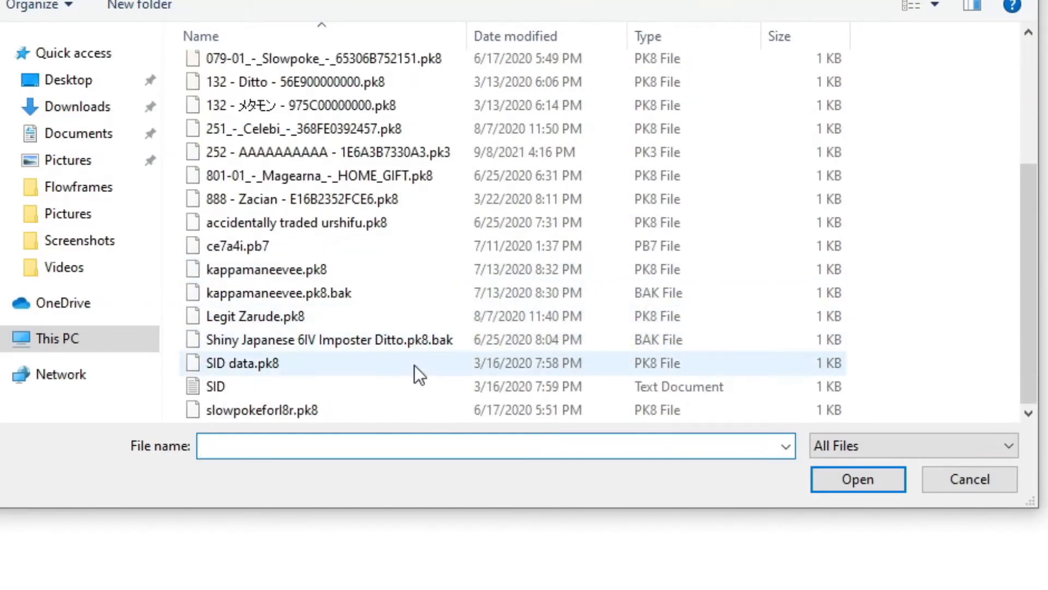
scroll(359, 344, up, 2)
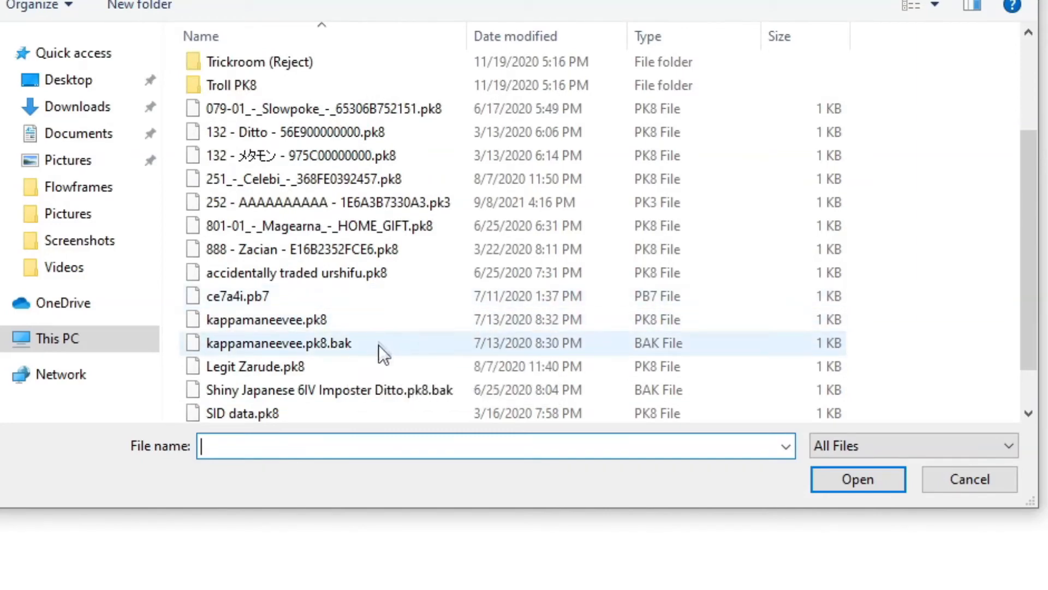
scroll(370, 365, down, 2)
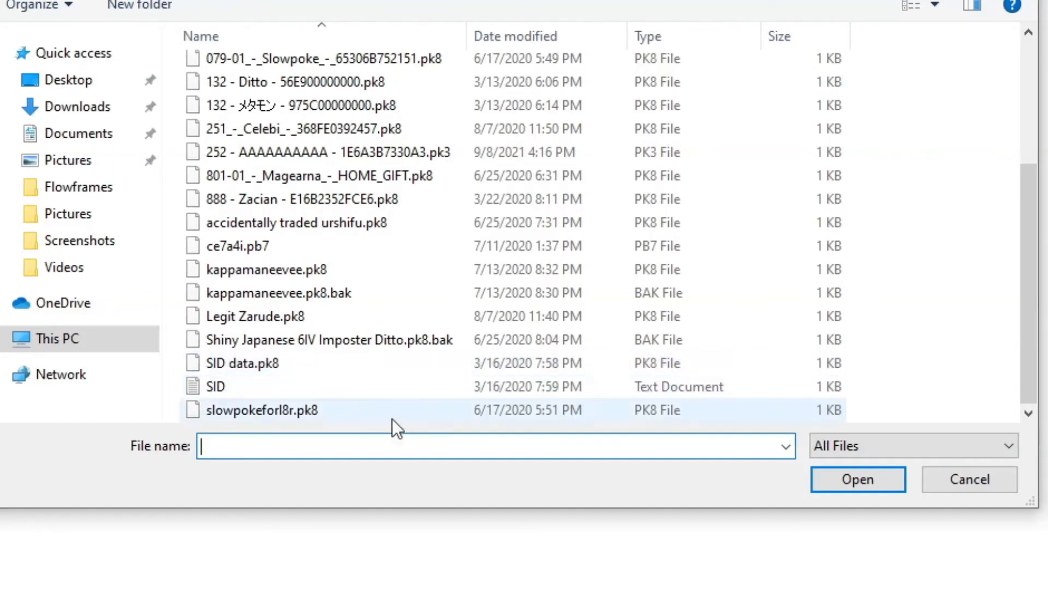
scroll(836, 266, up, 2)
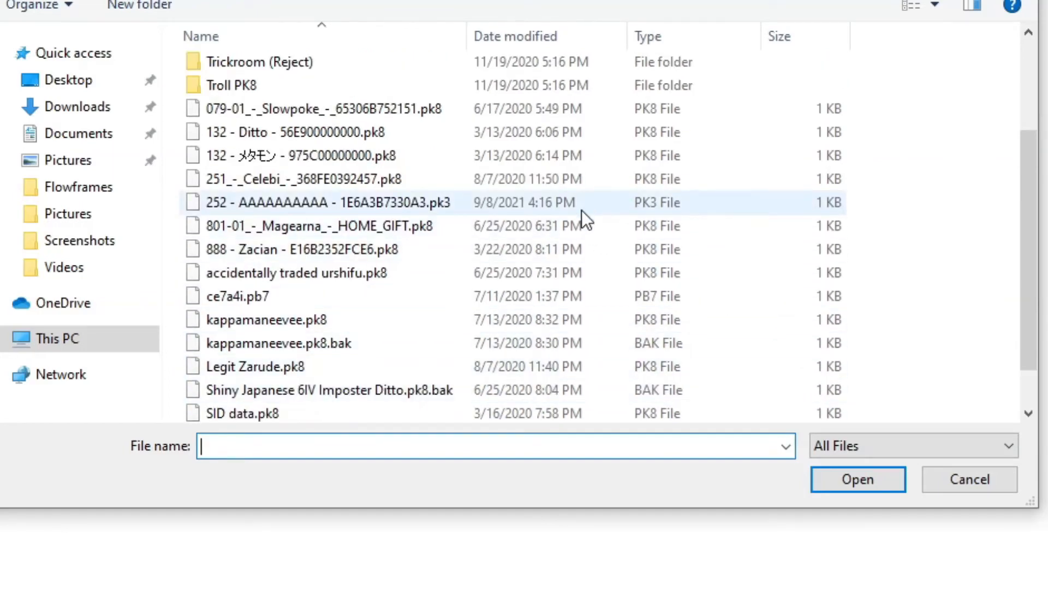
double_click(381, 202)
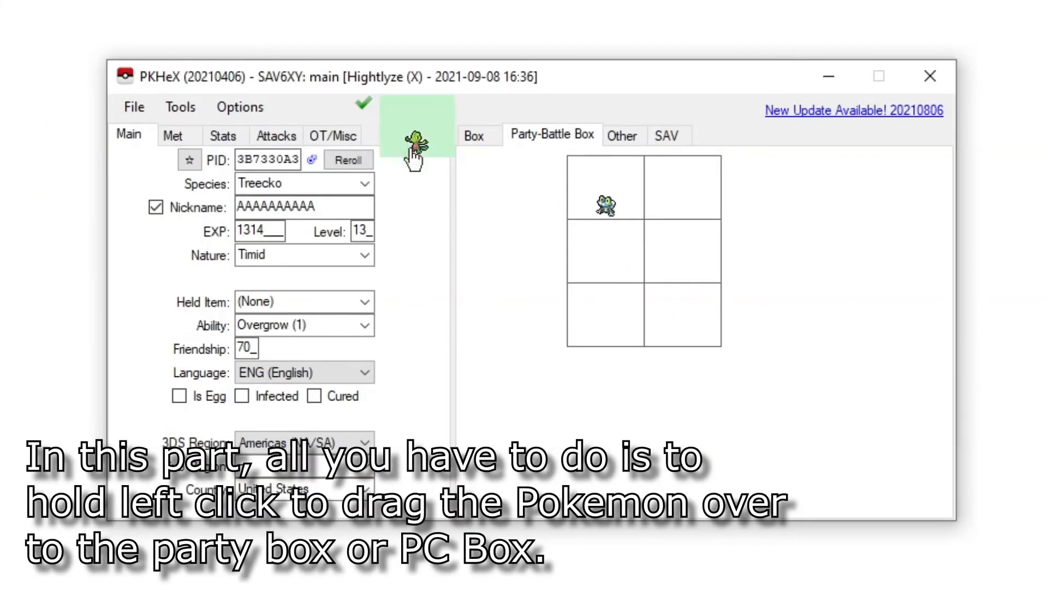
- Drag Treecko into the empty second party slot beside Froakie
drag(417, 141, 426, 148)
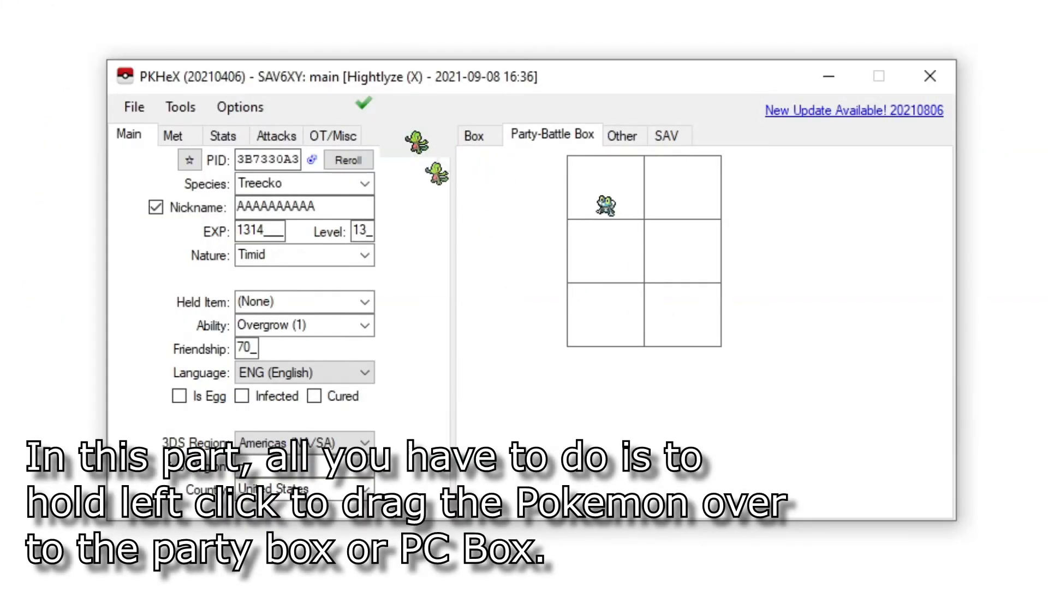
mouse_move(426, 147)
mouse_down()
mouse_move(450, 225)
mouse_move(682, 188)
mouse_up()
click(475, 135)
click(666, 136)
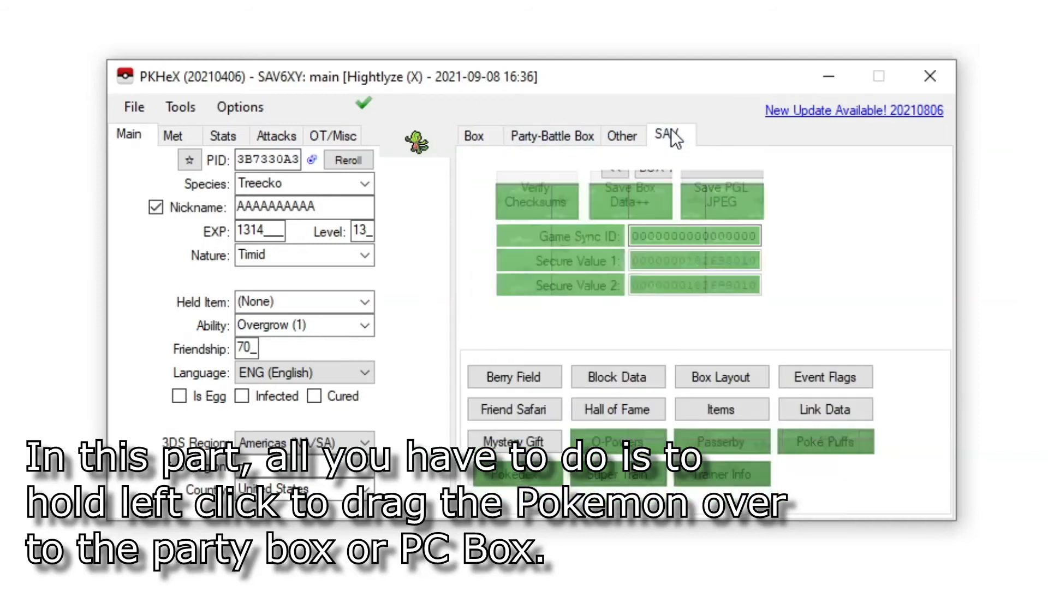
click(621, 135)
click(552, 135)
mouse_move(682, 187)
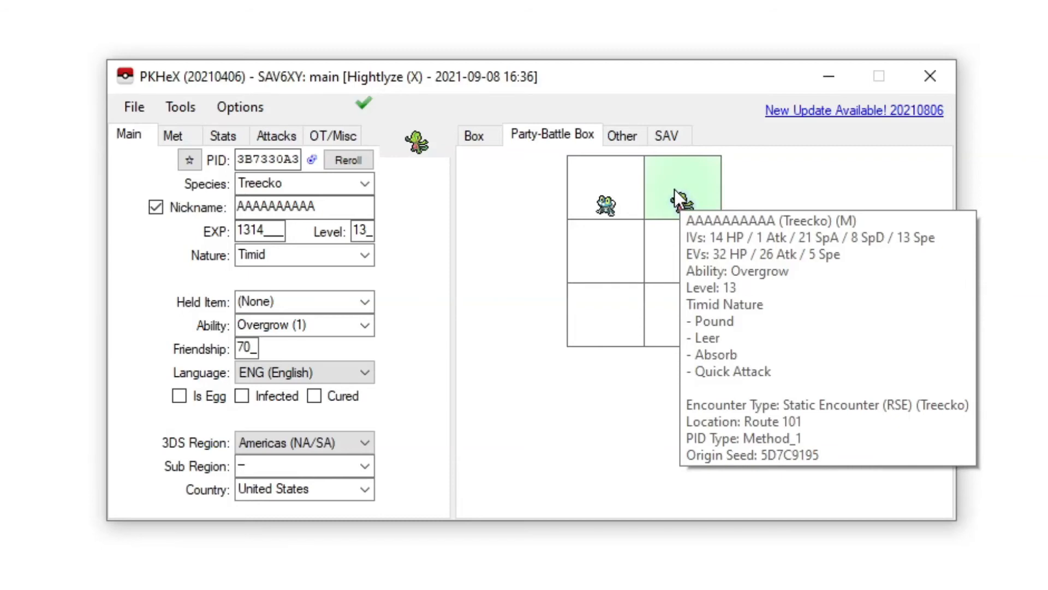
click(135, 109)
mouse_move(187, 181)
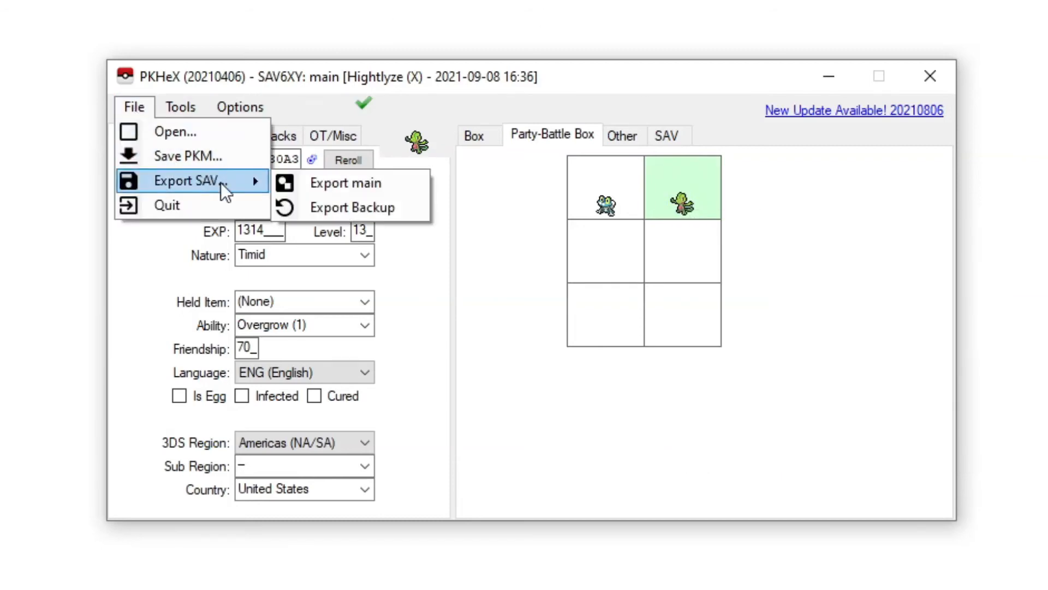
- Export the edited save as main, overwriting Pokémon X's existing main file
click(346, 184)
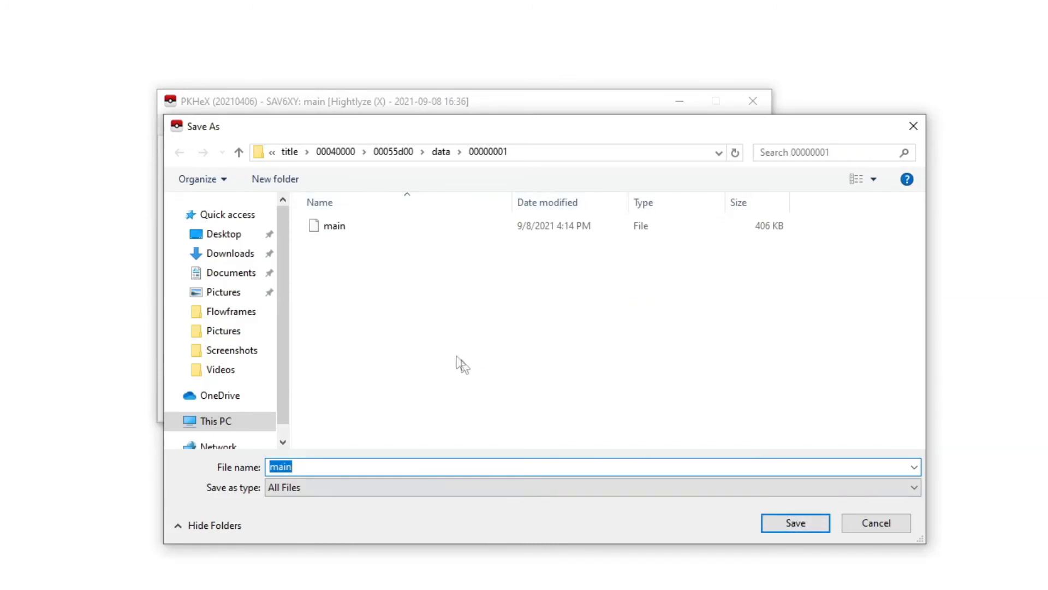
click(505, 275)
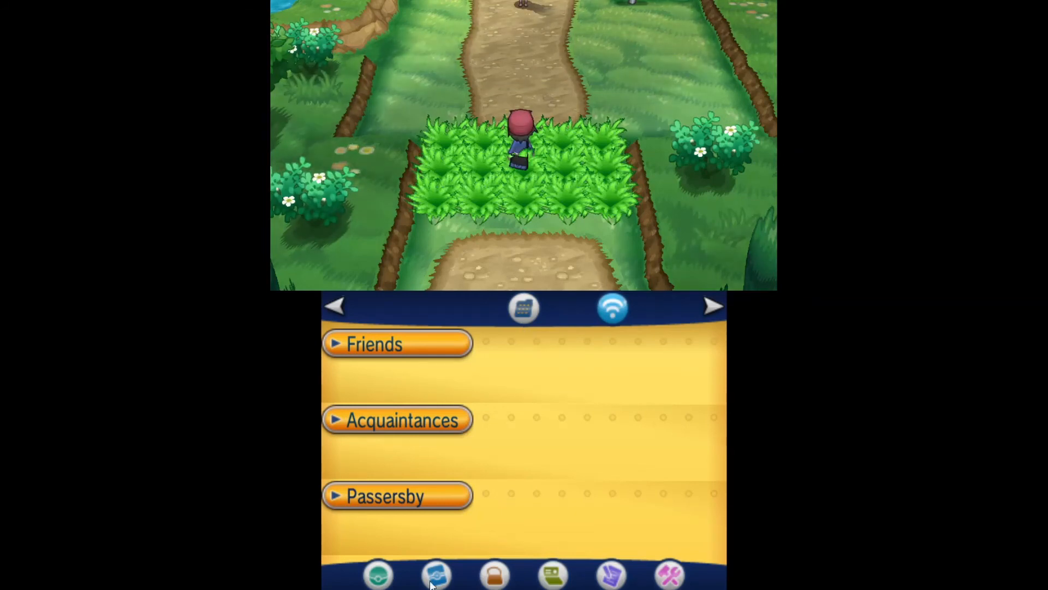
- Select Treecko in the party and bring up its summary page
key(x)
click(590, 368)
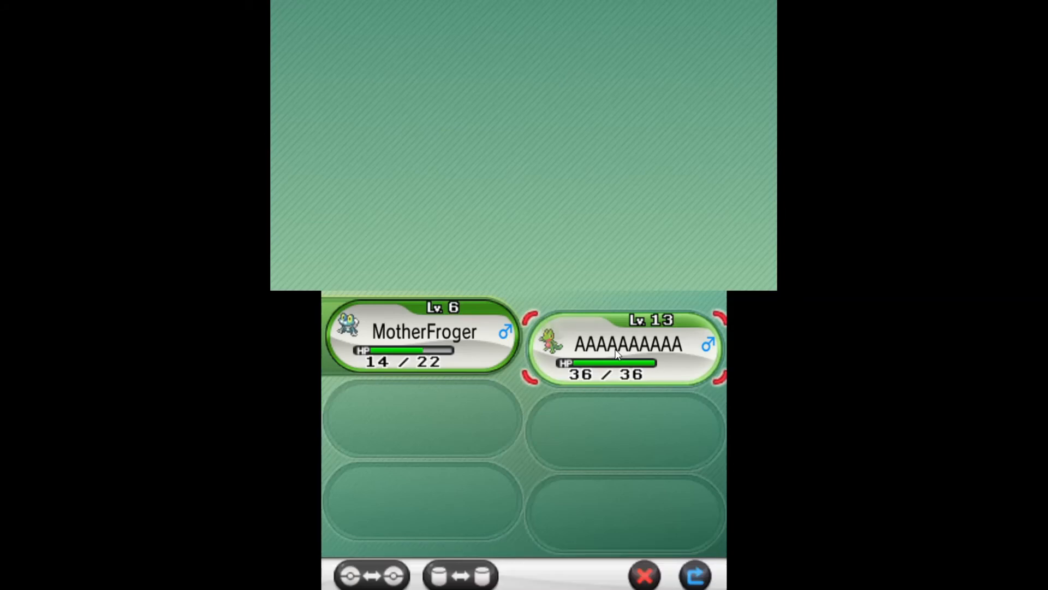
click(617, 356)
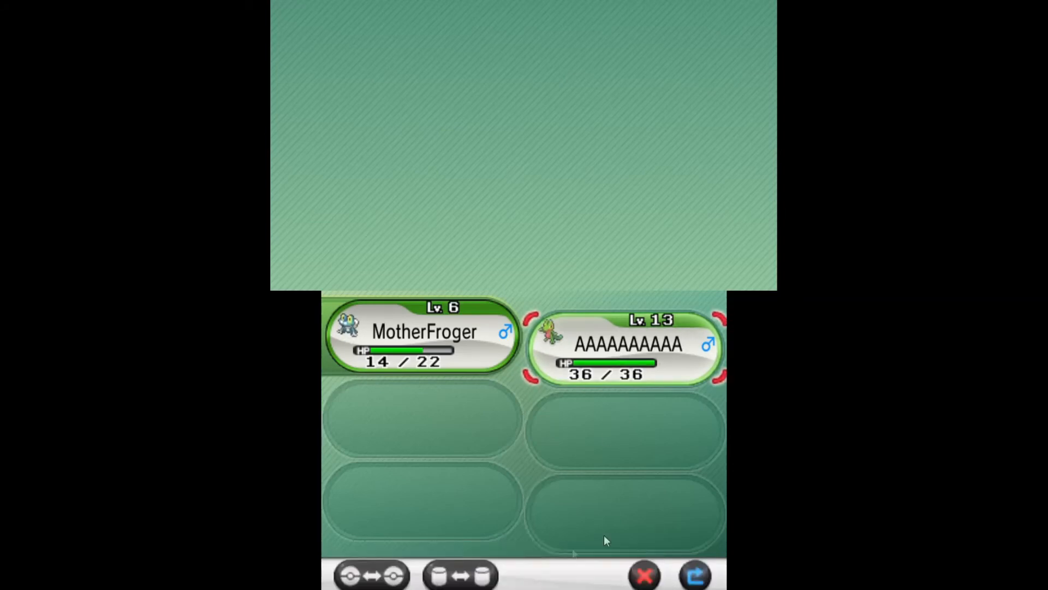
click(594, 348)
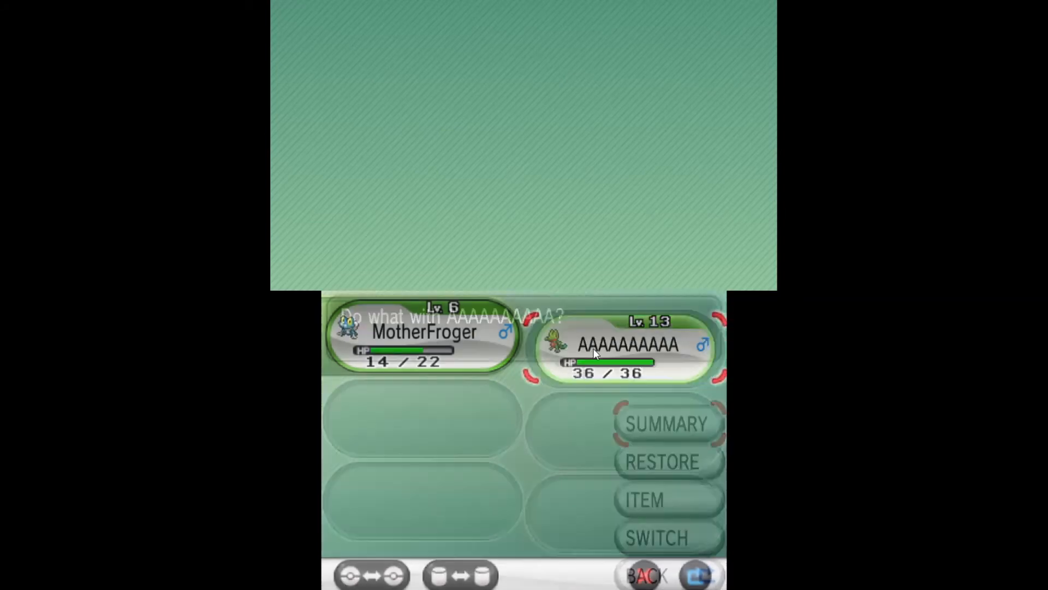
key(Return)
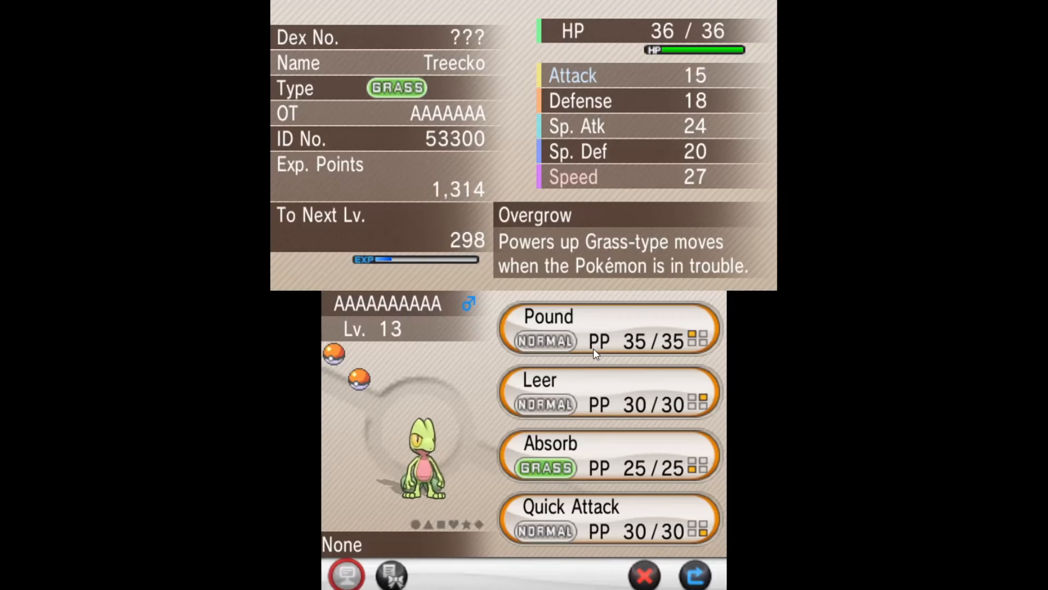
- Flip between Froakie's and Treecko's summaries, then place the VisualBoyAdvance Emerald Treecko beside it
key(Down)
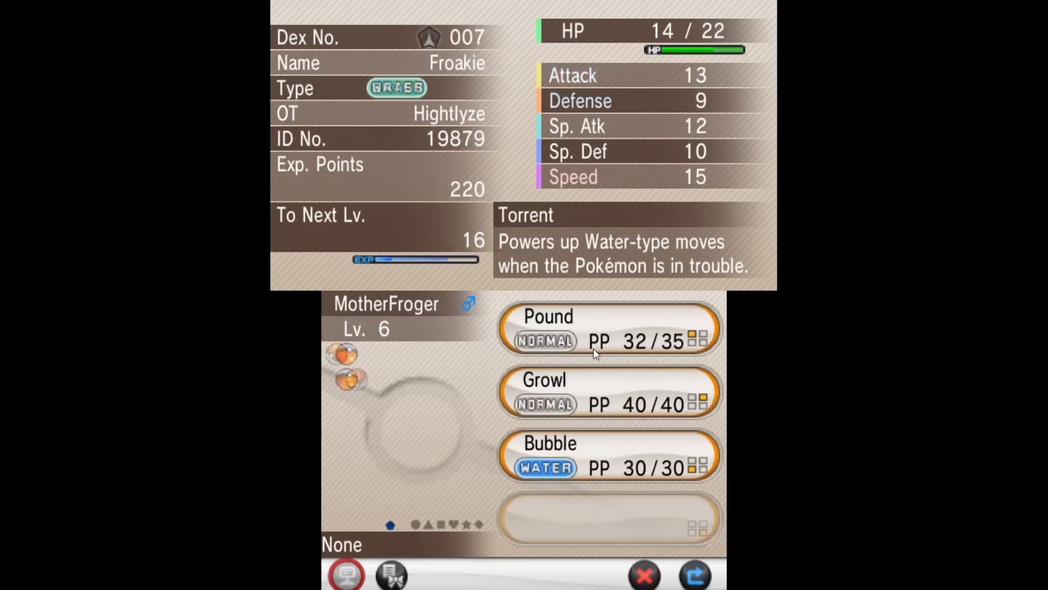
key(Up)
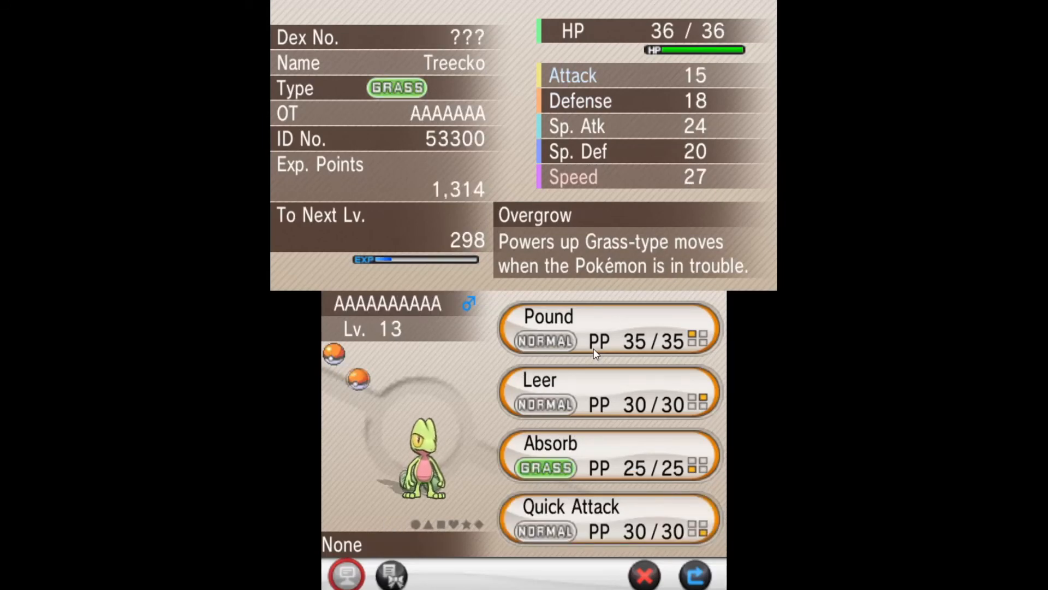
key(Down)
key(Up)
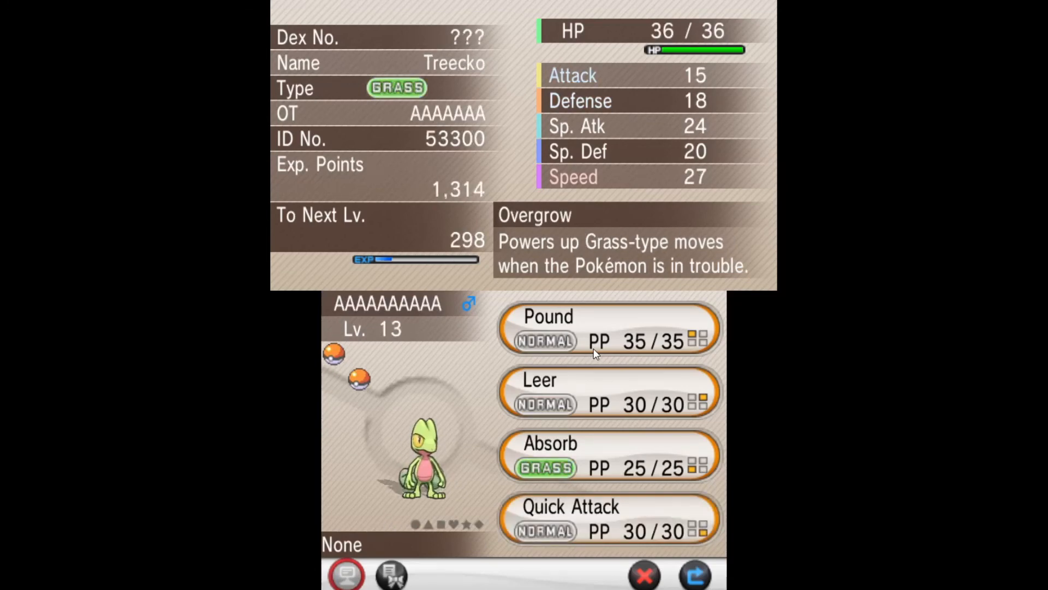
key(Down)
key(Up)
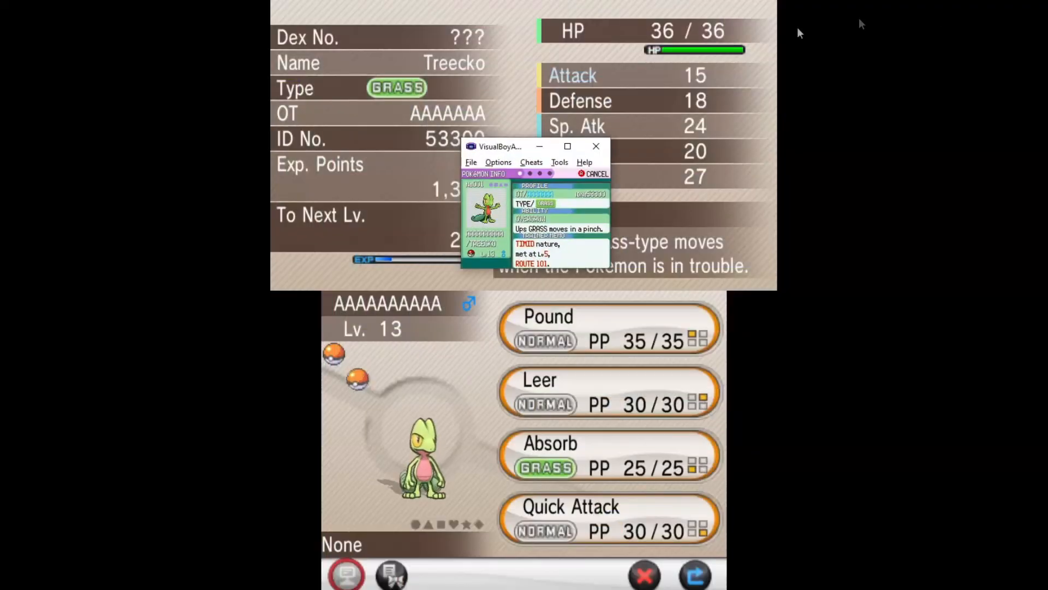
mouse_move(525, 147)
mouse_down()
mouse_move(791, 286)
mouse_move(789, 328)
mouse_up()
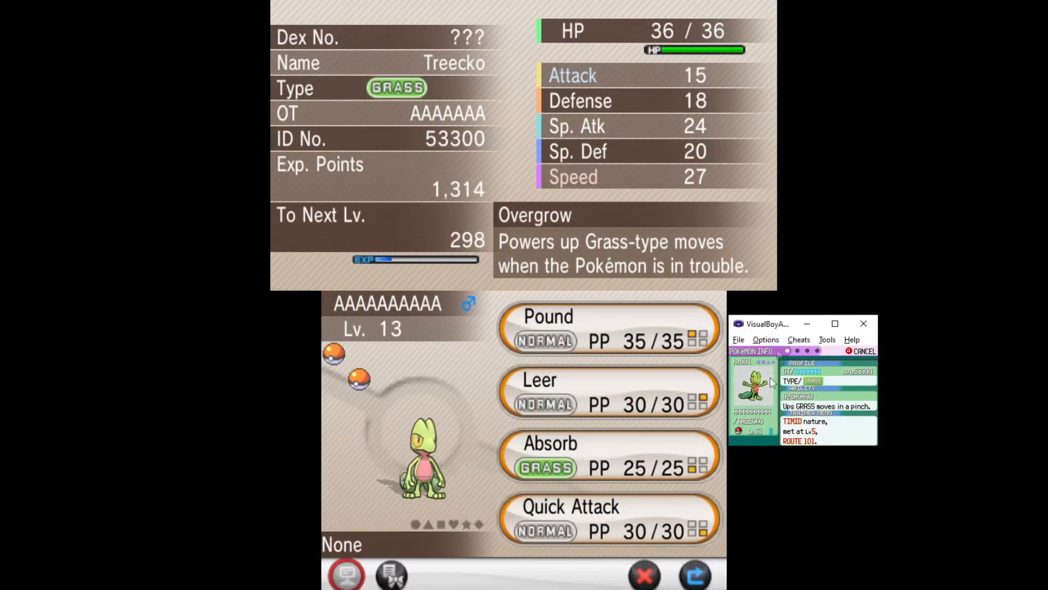